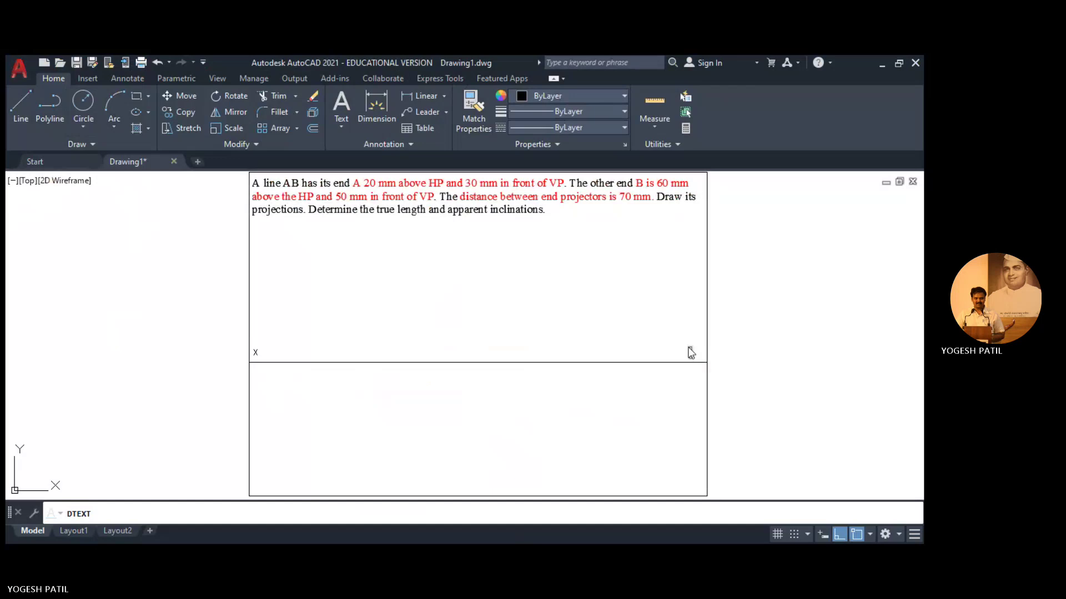
Label the area above the XY line "VP FV" and the area below it "HP TV" with single-line text
click(644, 223)
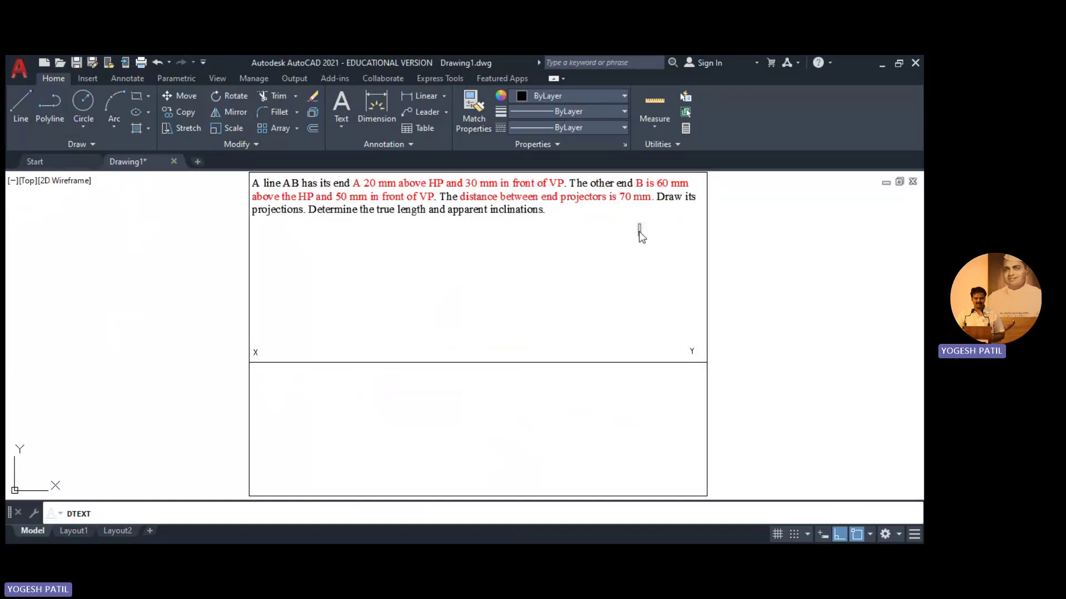
text(VP   FV)
click(649, 483)
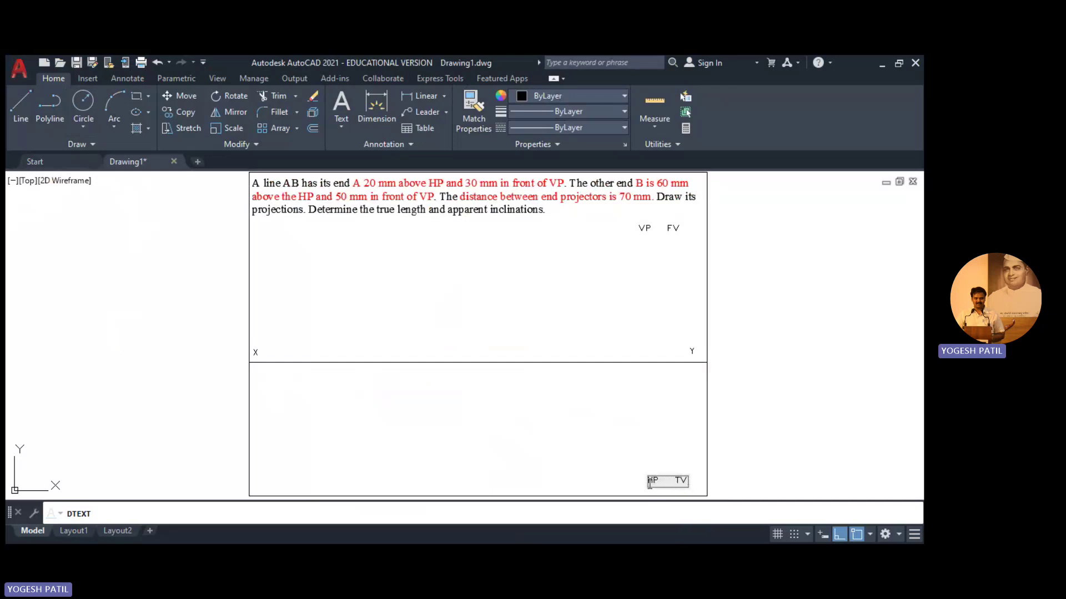
text(HP TV)
click(653, 432)
key(Escape)
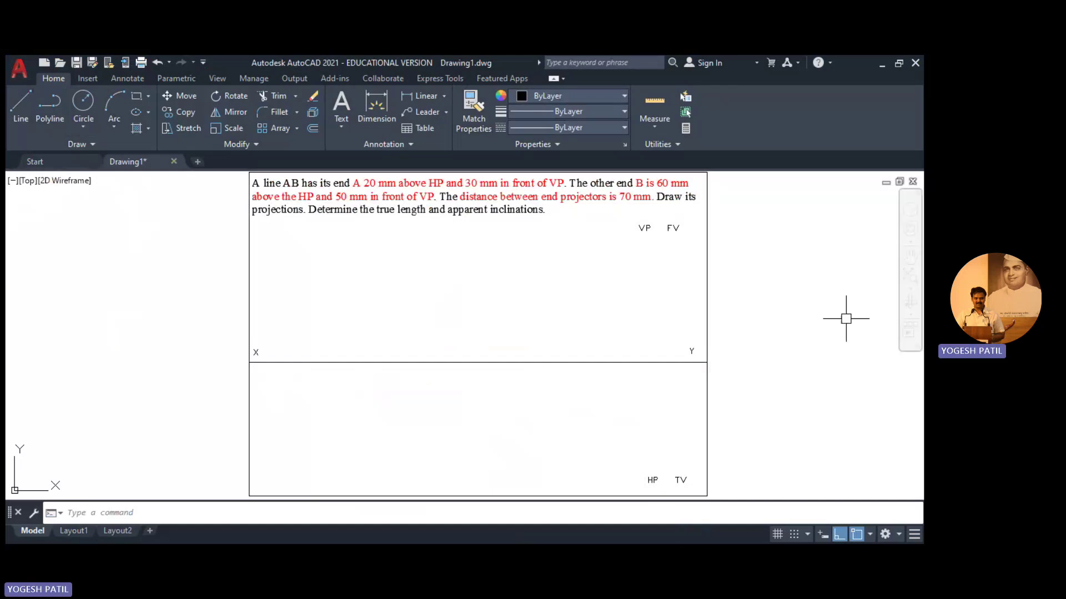
Draw a line 20 mm straight up from the XY line for end A, continuing horizontally to near the Y label
click(16, 102)
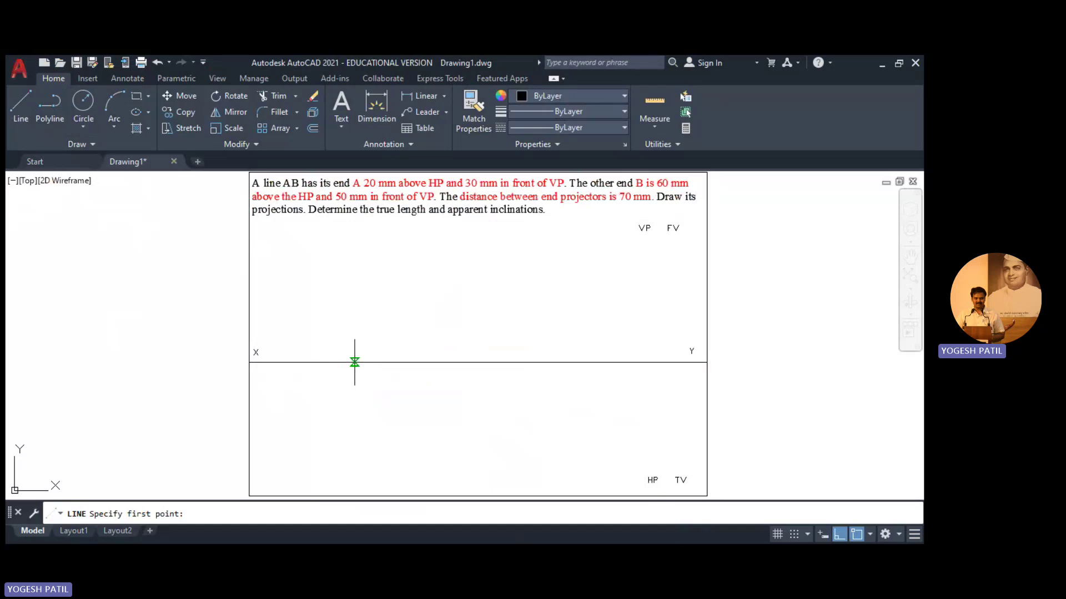
click(354, 362)
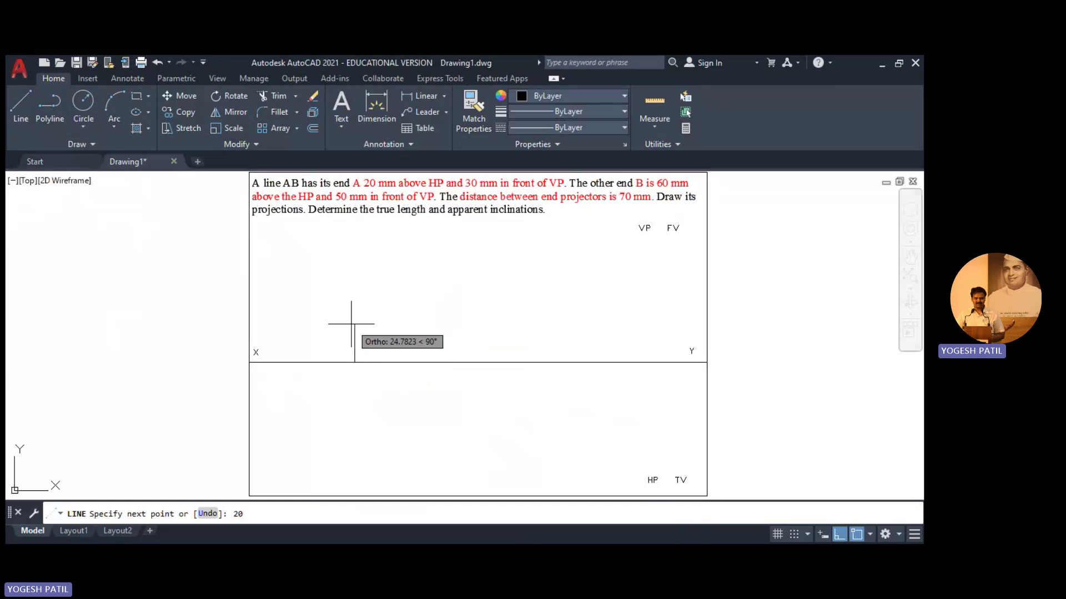
text(20)
key(Return)
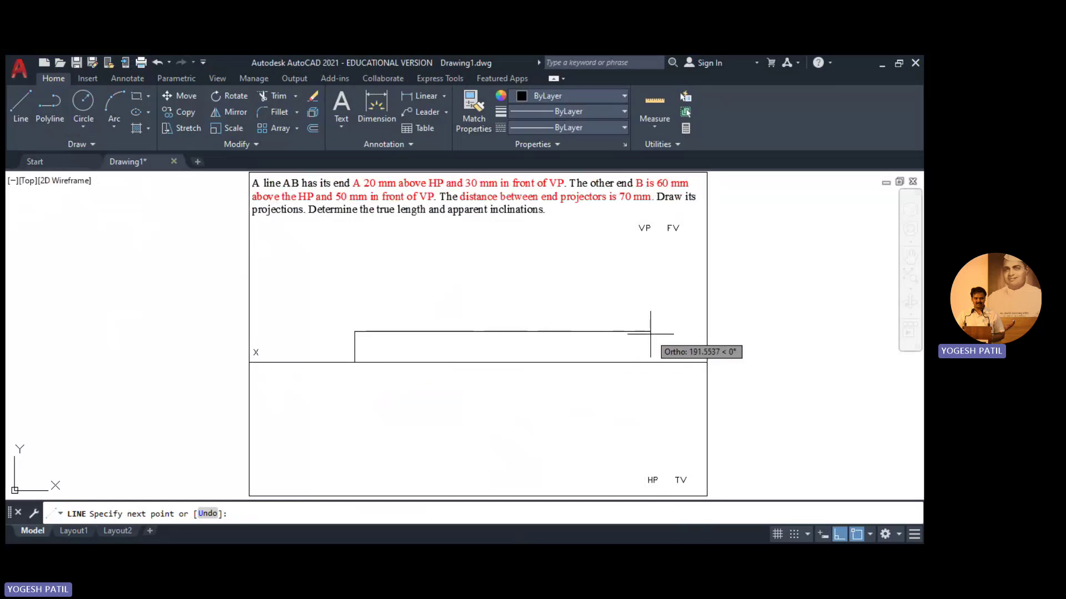
click(659, 332)
key(Return)
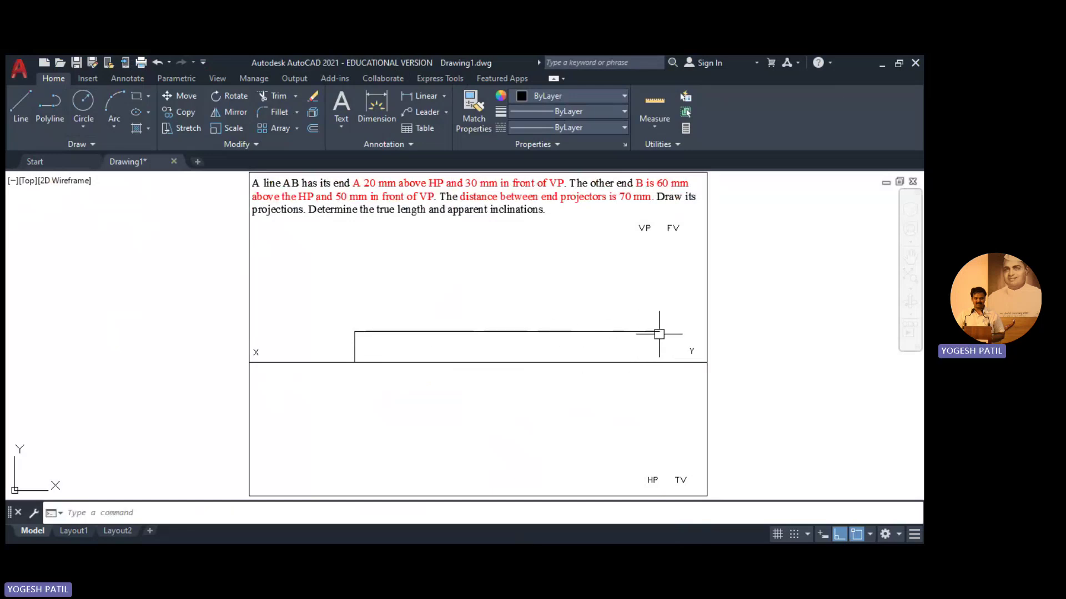
Draw a line 30 mm straight down from A's point on XY, continuing horizontally toward the Y side for about 200 mm
click(25, 113)
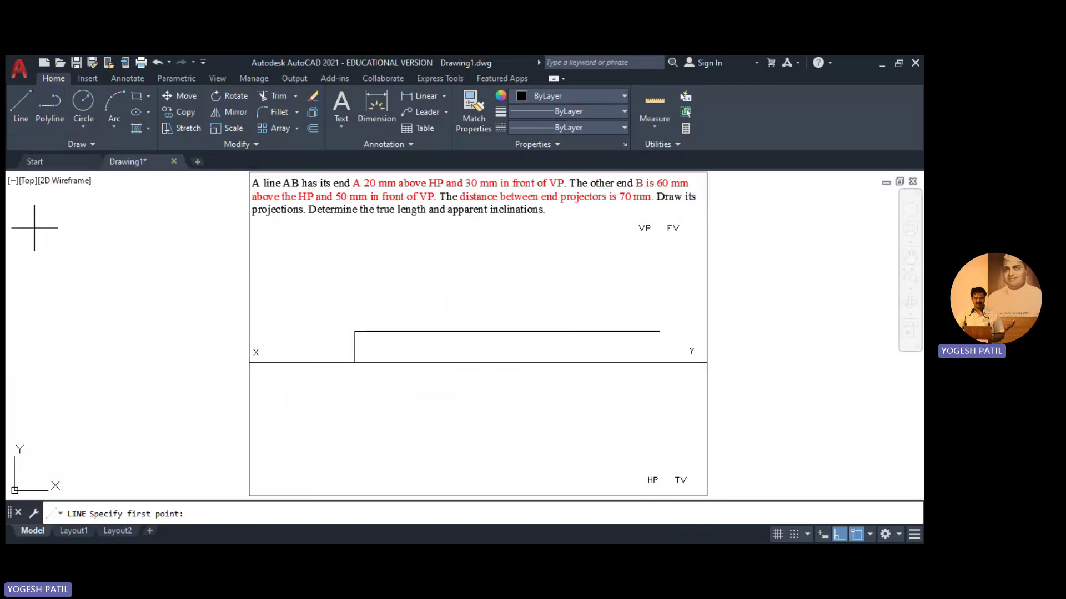
click(355, 362)
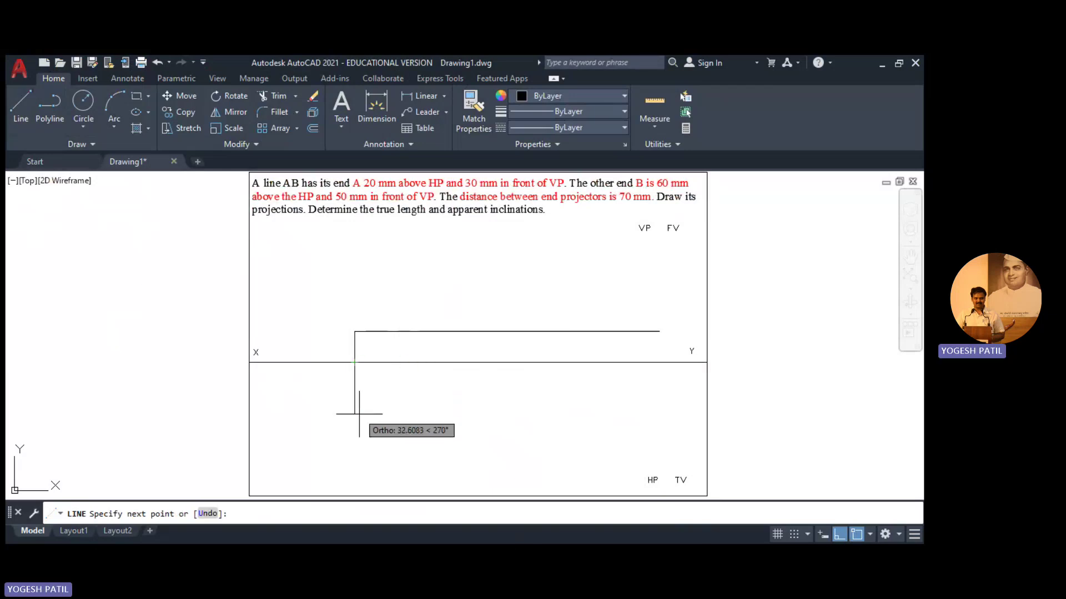
text(38)
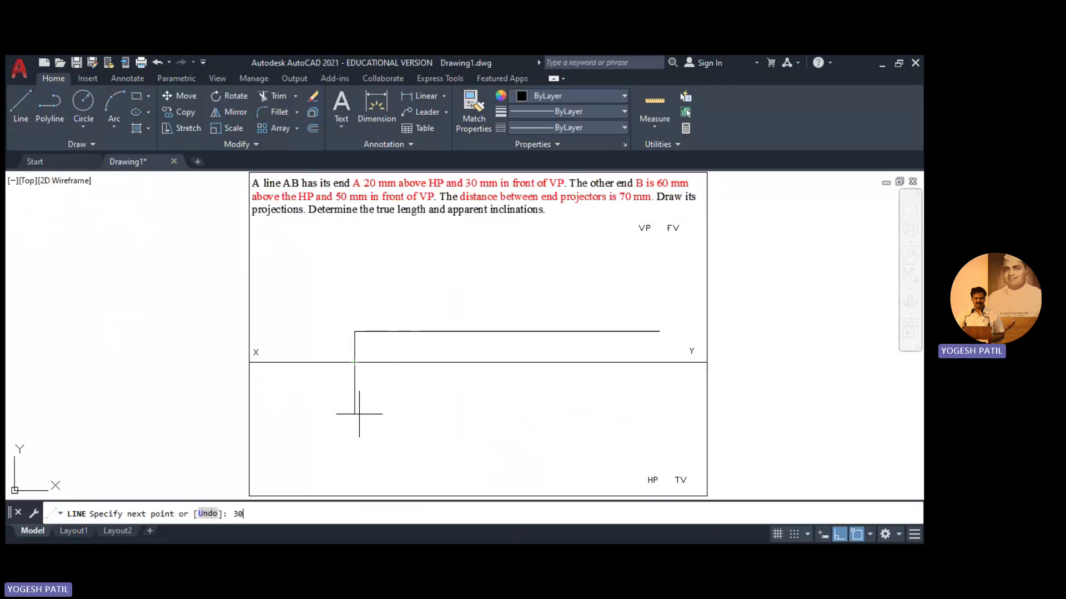
key(Return)
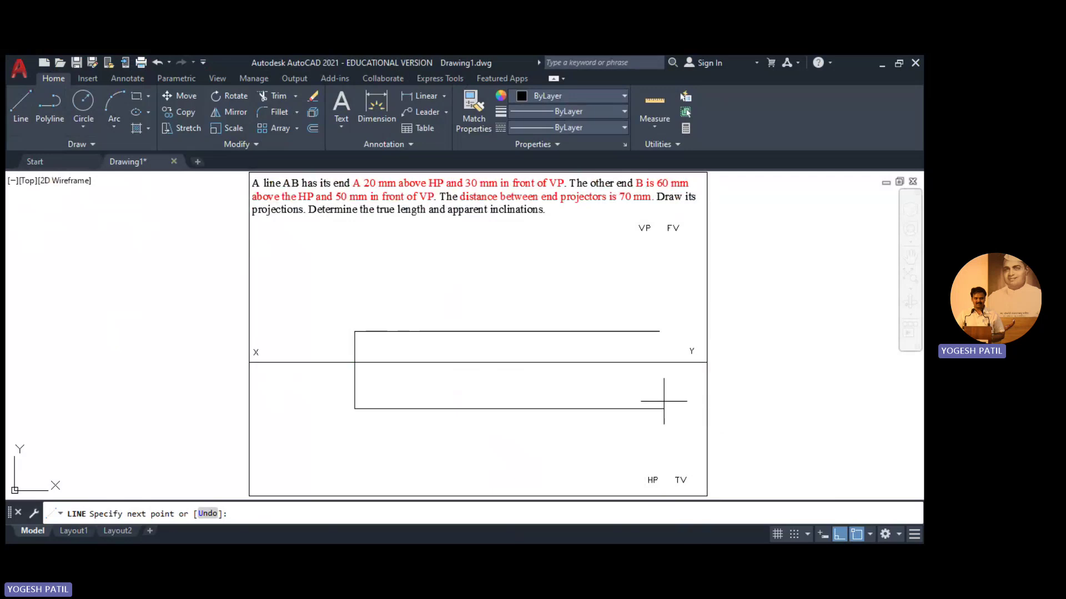
text(200)
key(Return)
key(Return)
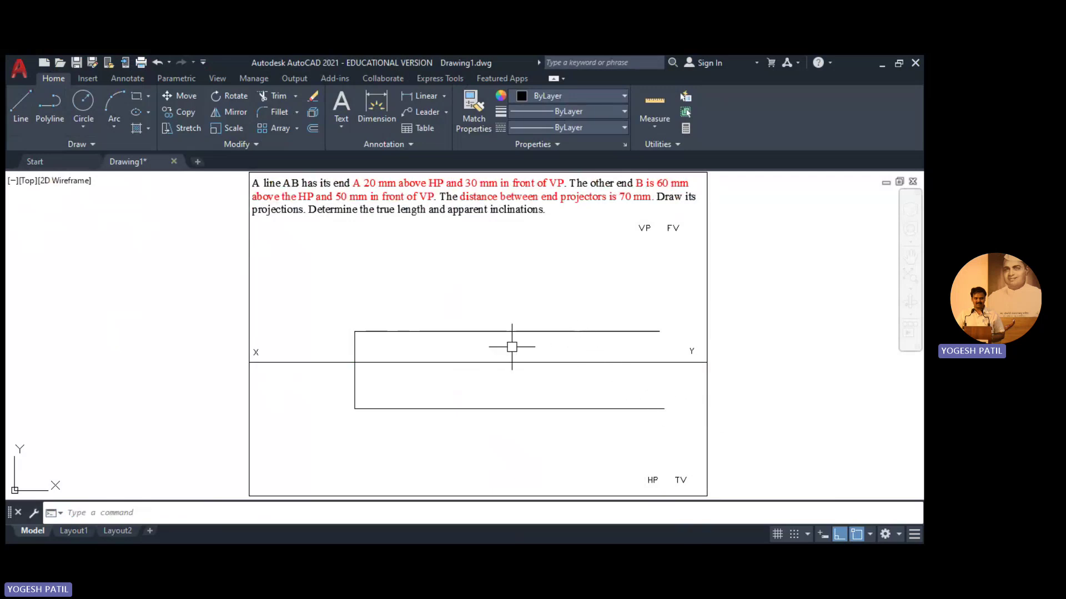
Change the two vertical and two horizontal construction lines of end A to color 9
click(355, 347)
click(410, 331)
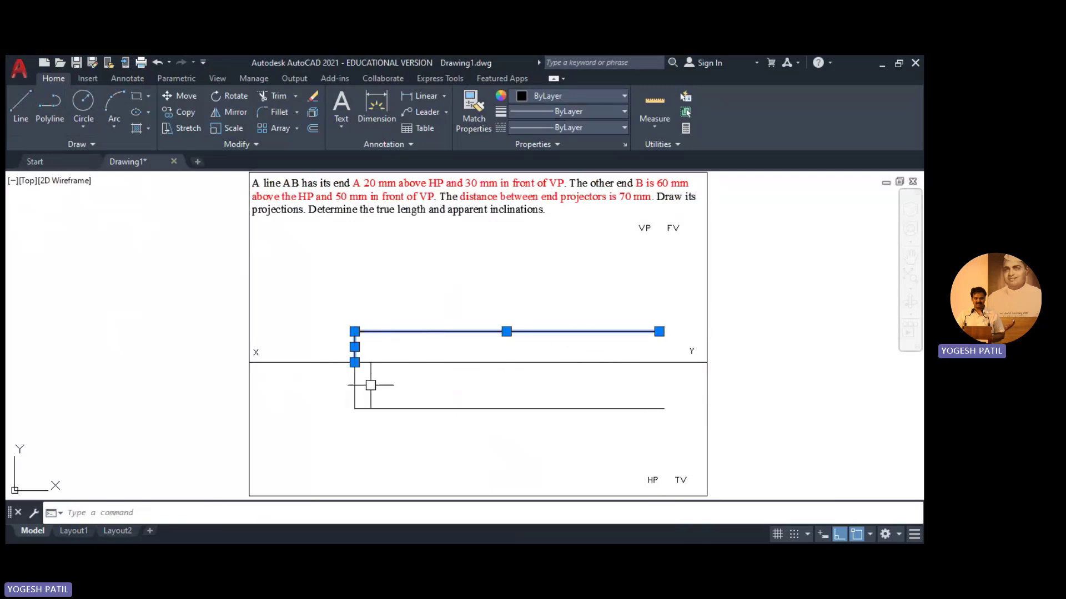
click(356, 386)
click(439, 410)
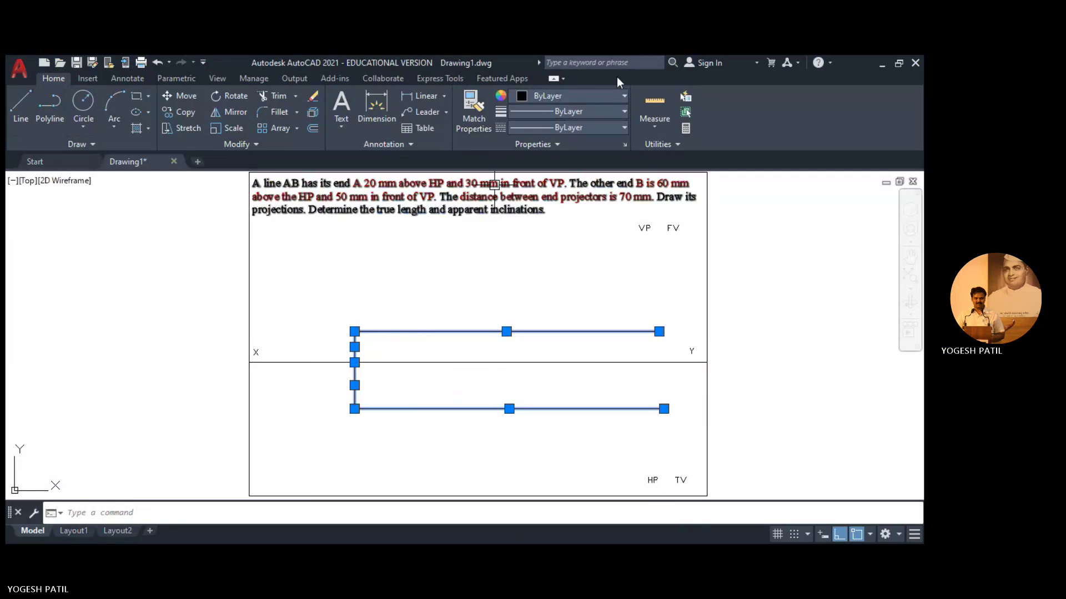
key(Escape)
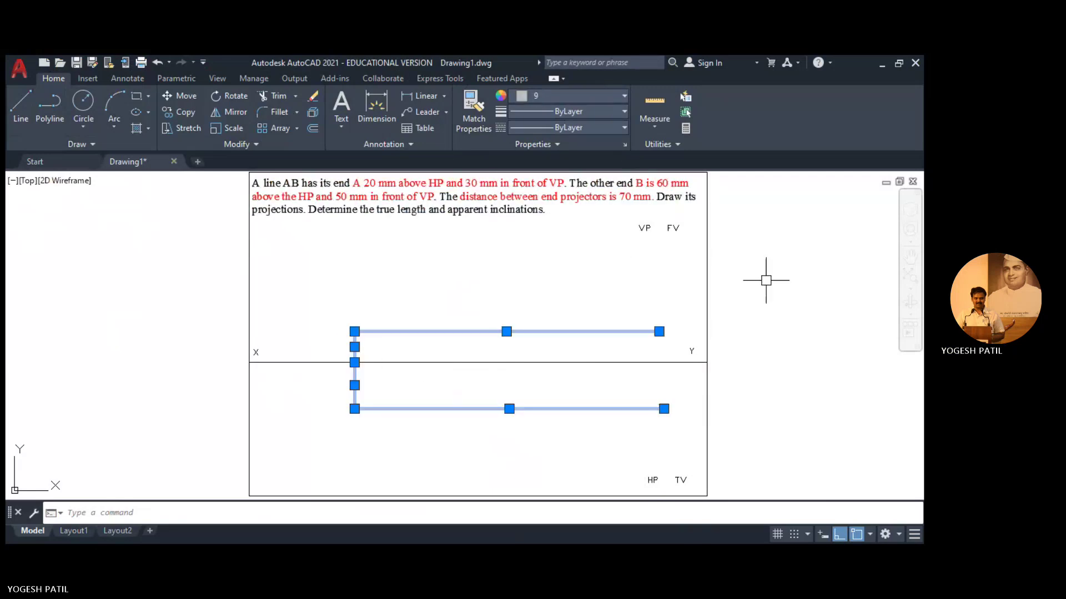
click(439, 190)
Add vertical linear dimensions for A's 20 mm line above XY and 30 mm line below XY, placed just outside the projector
click(428, 99)
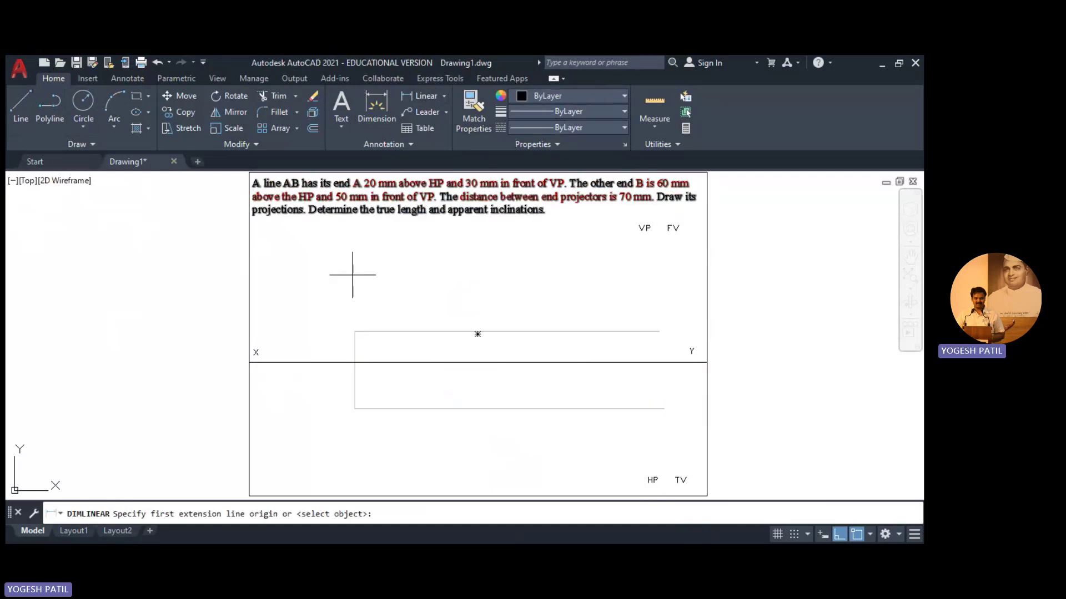
click(355, 332)
click(355, 362)
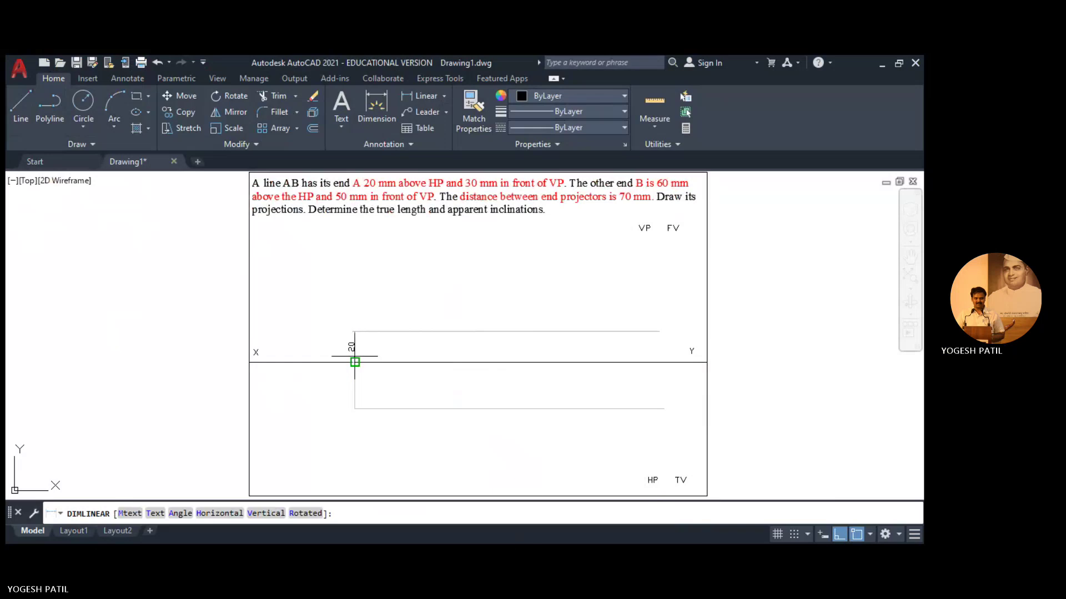
click(344, 347)
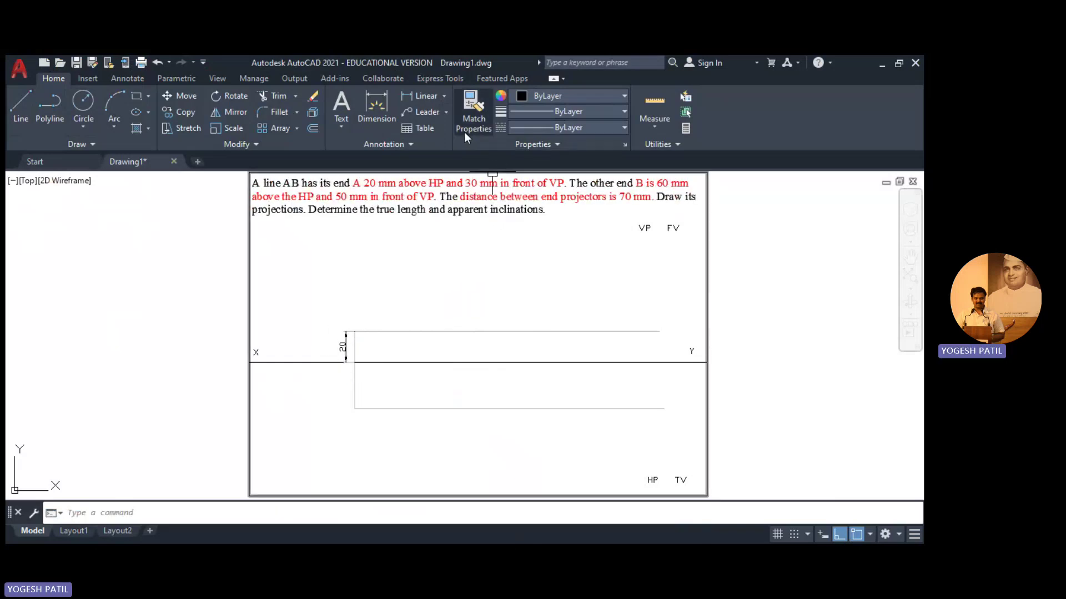
click(436, 94)
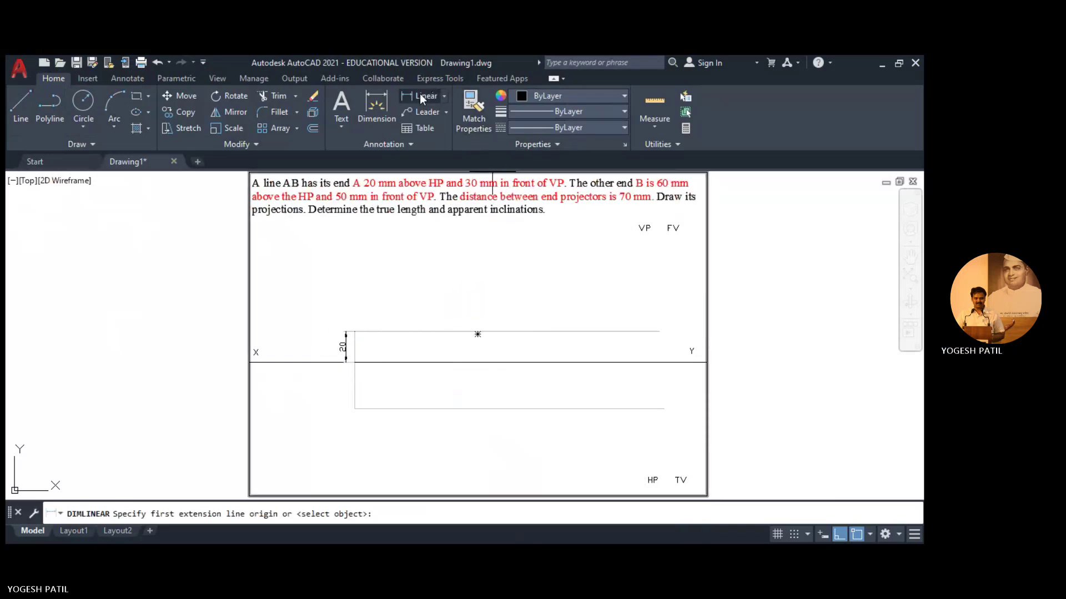
click(354, 362)
click(354, 408)
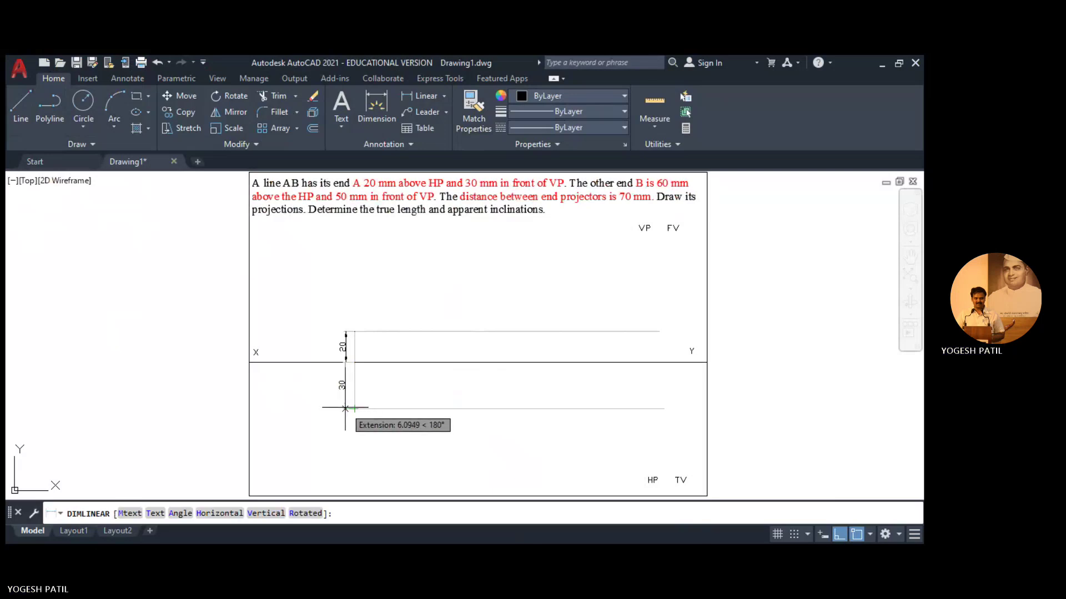
click(345, 408)
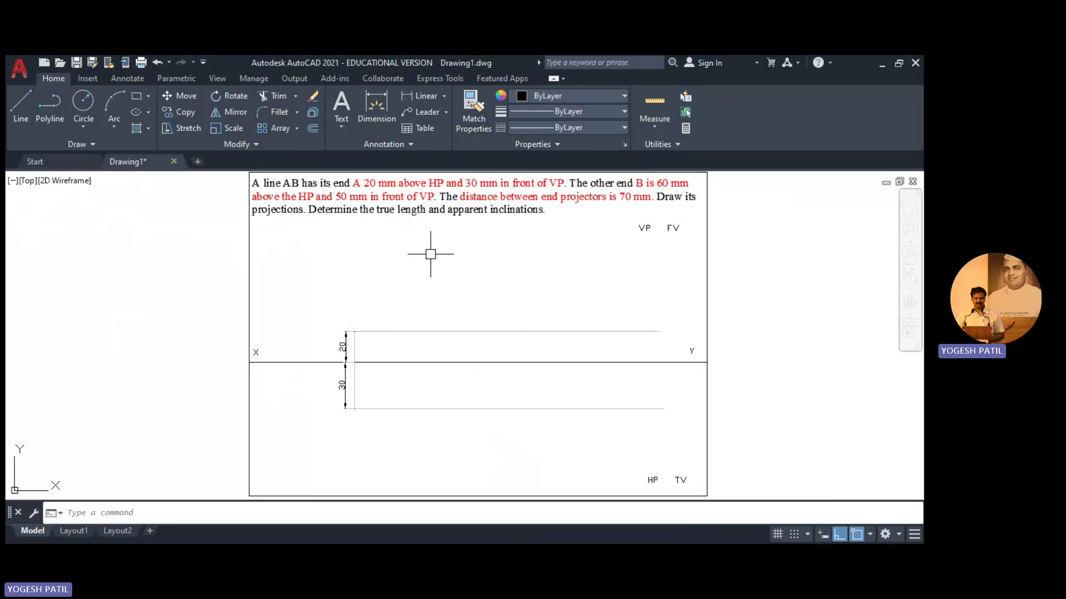
Draw a line 60 mm straight up from XY, between X and A's projector, continuing horizontally to below the FV label
click(20, 106)
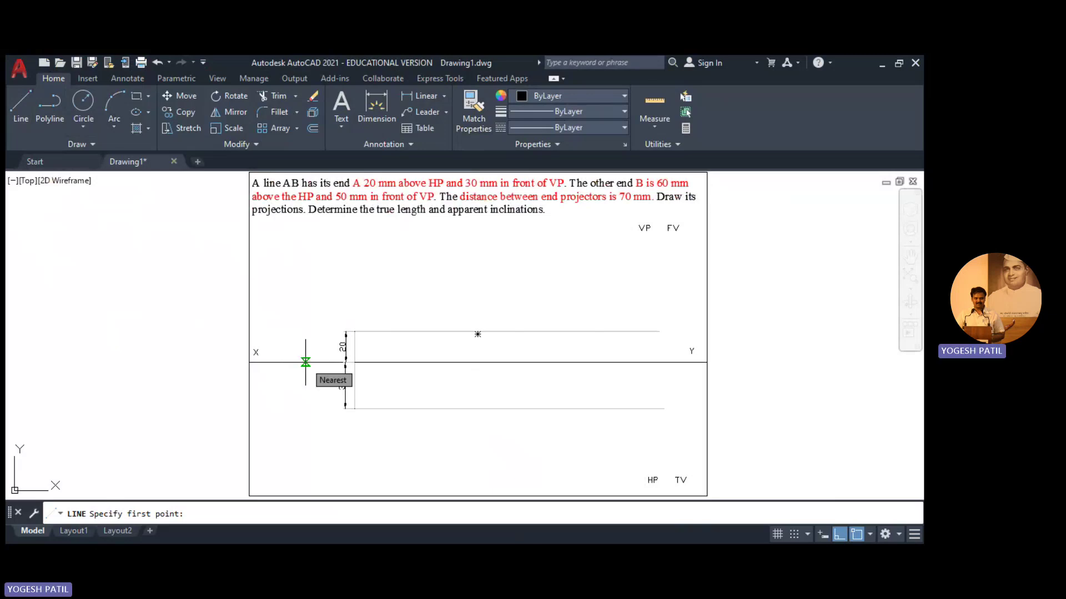
click(305, 363)
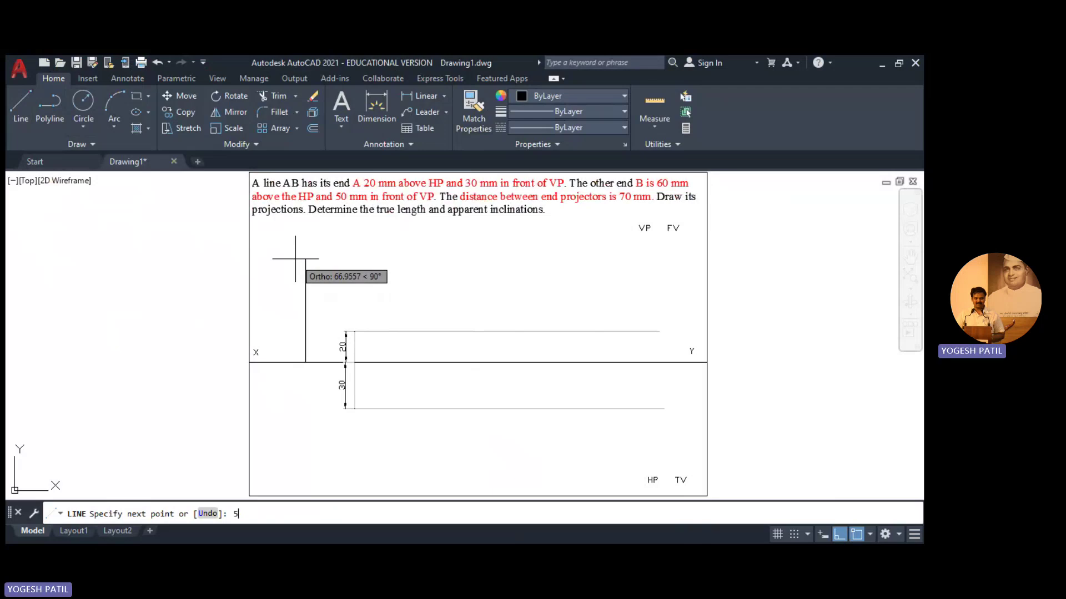
text(60)
key(Return)
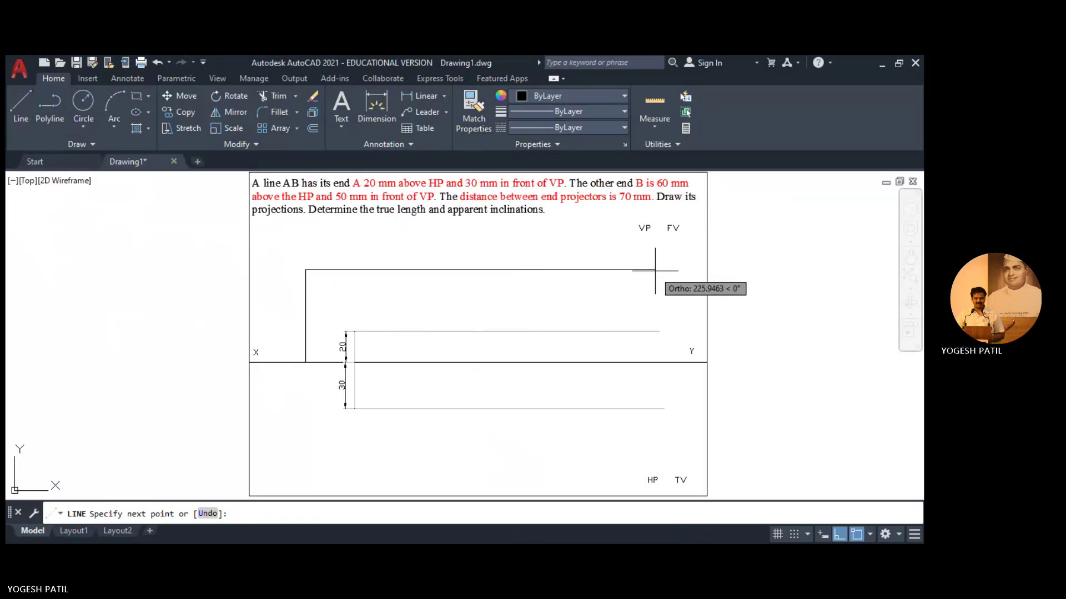
click(674, 270)
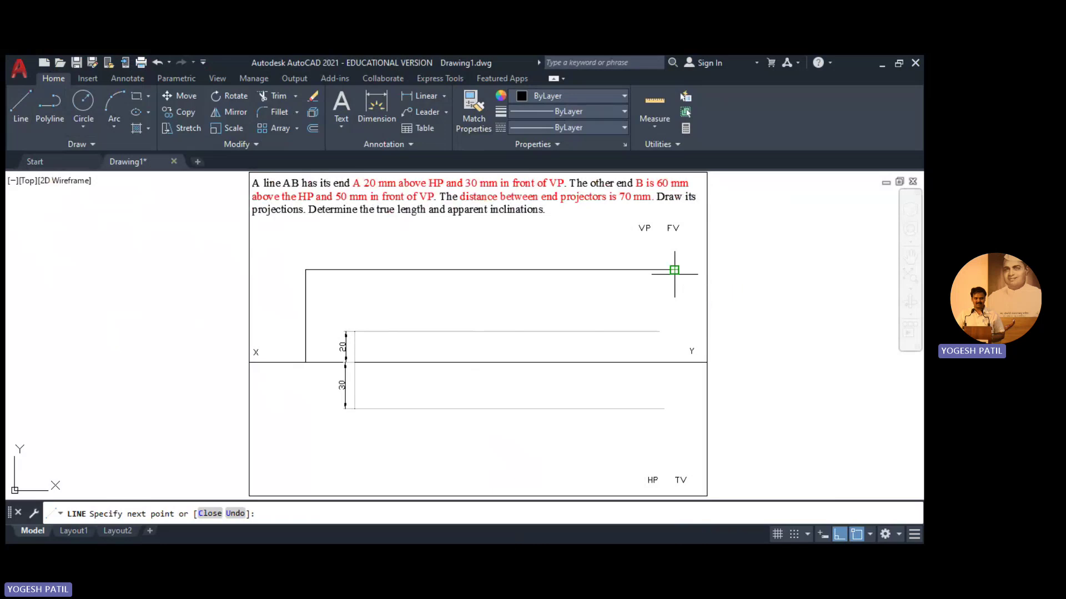
key(Return)
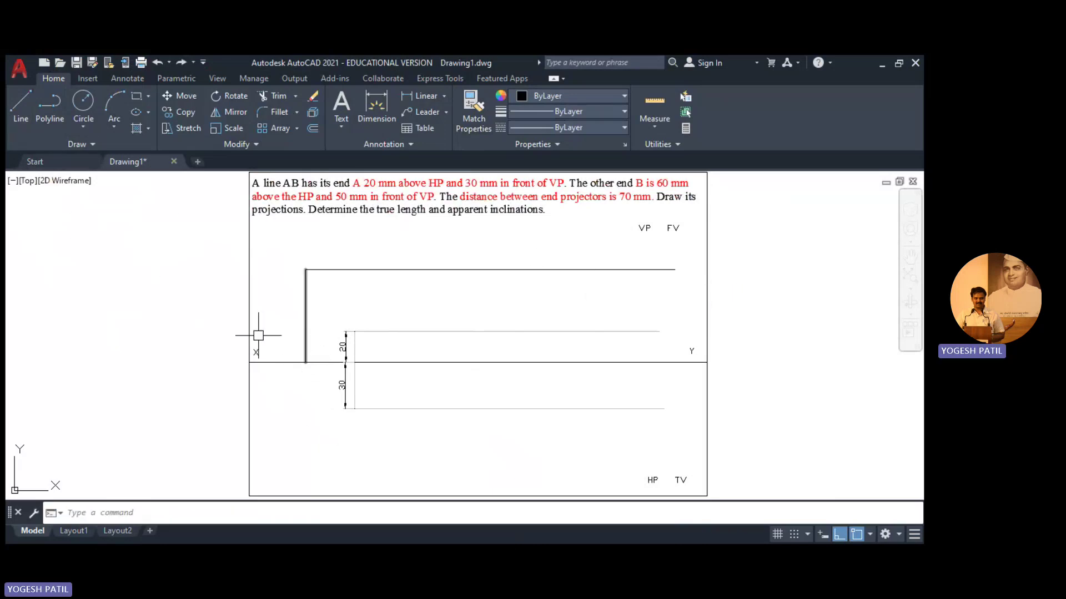
Draw a line 50 mm straight down from the base of the 60 mm line, continuing horizontally to above the TV label
click(21, 105)
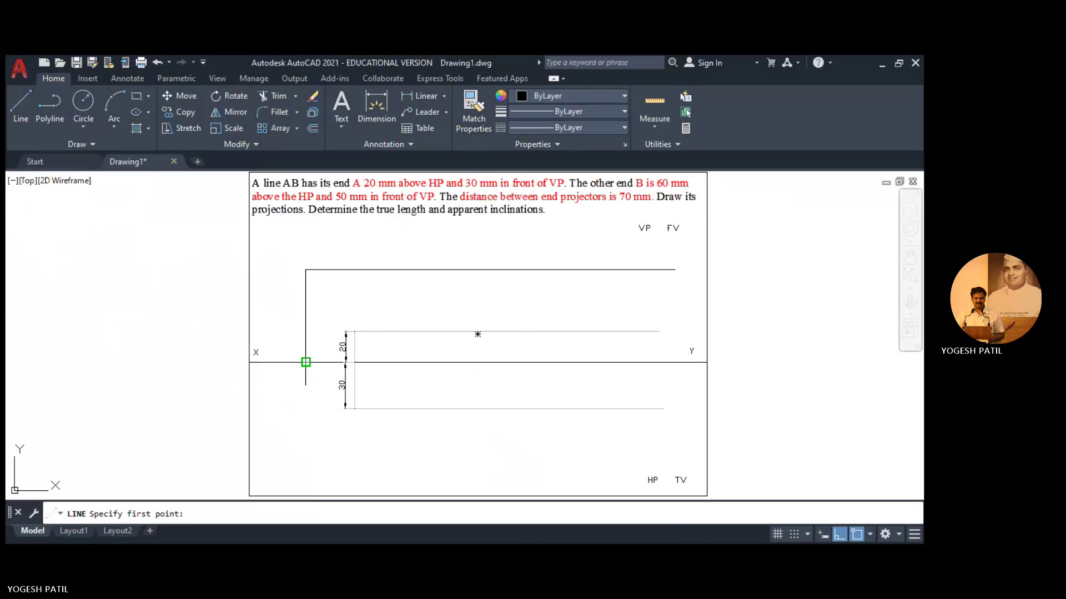
click(306, 362)
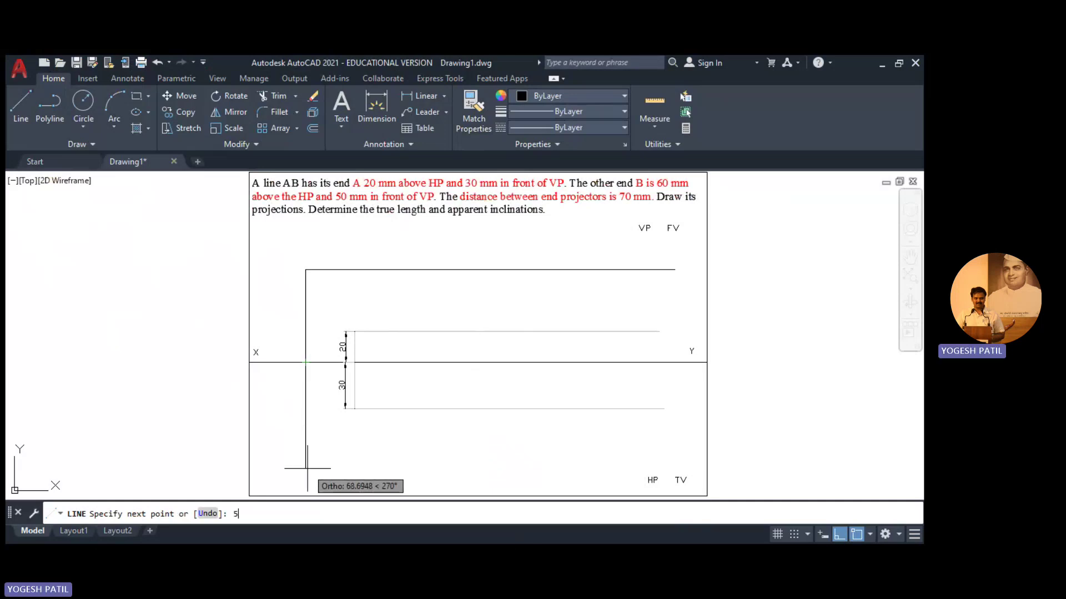
text(50)
key(Return)
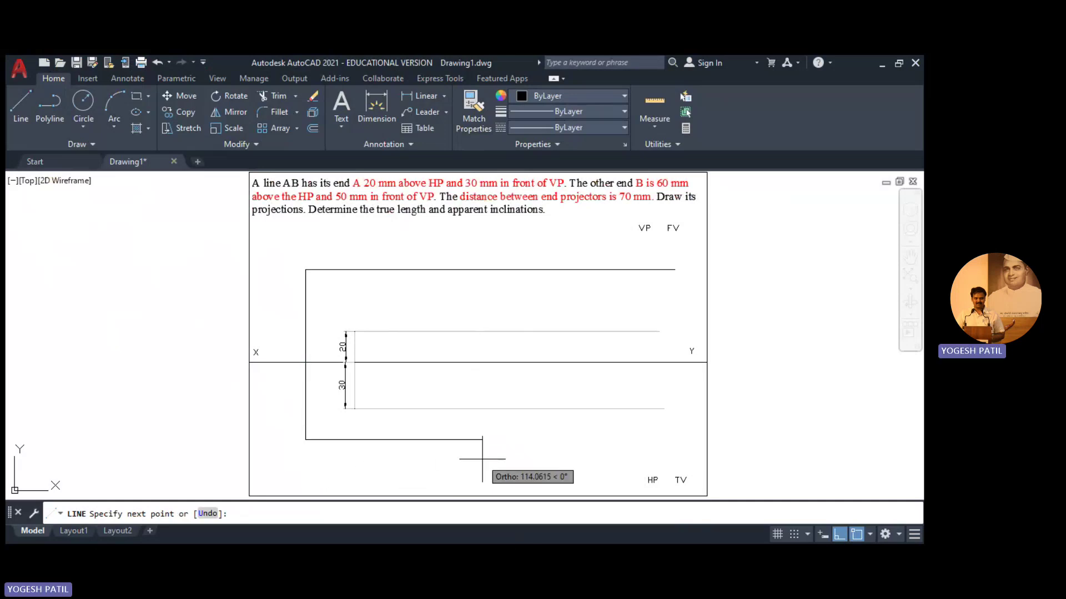
click(681, 440)
key(Escape)
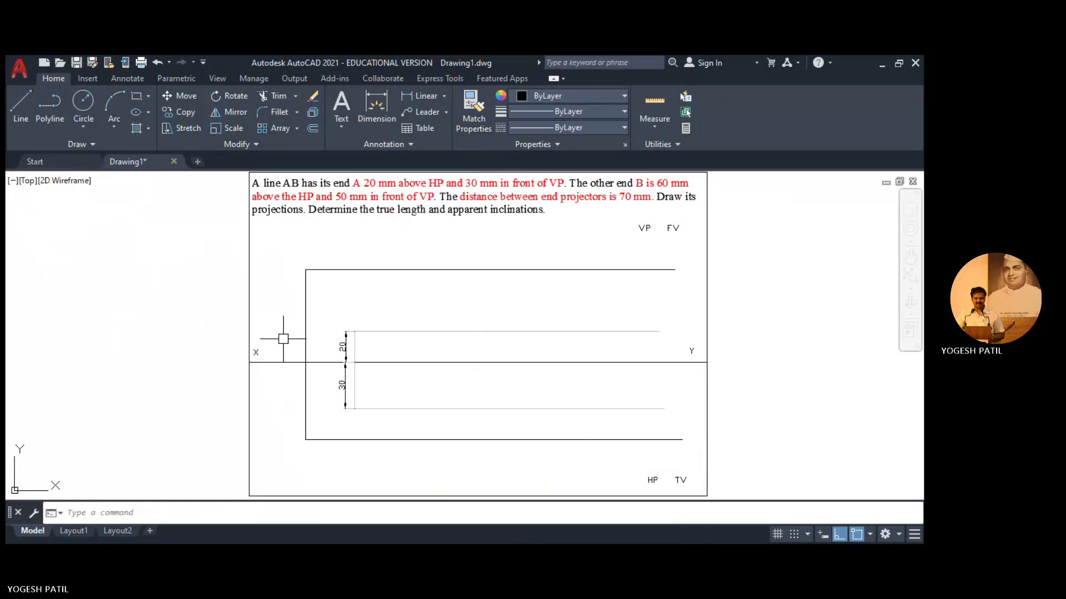
Change the 60 mm and 50 mm lines and their horizontal extensions to the same light gray as A's construction lines
click(306, 316)
click(374, 269)
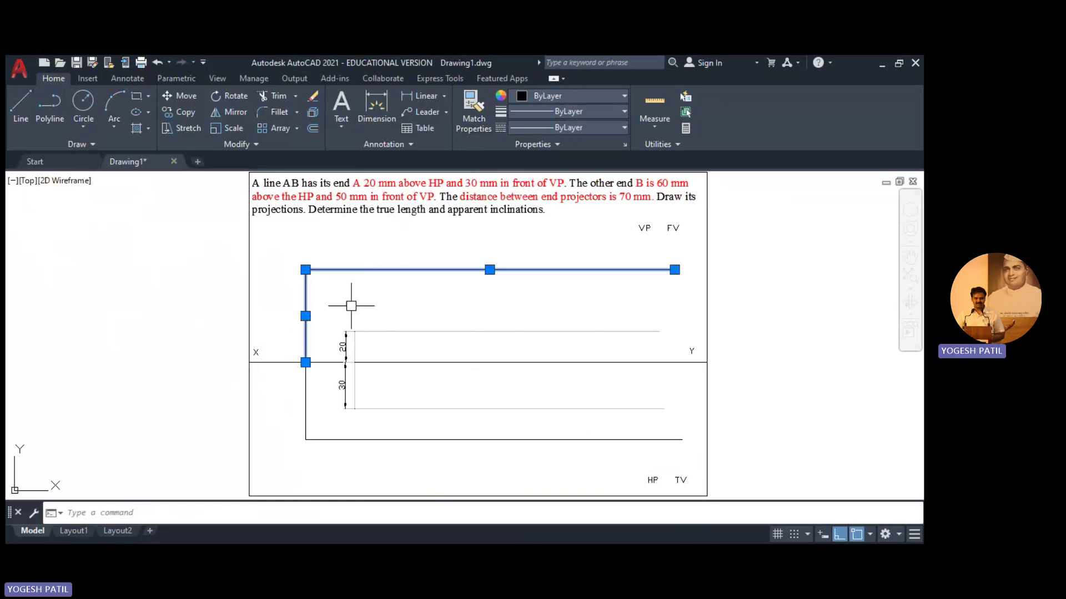
click(307, 400)
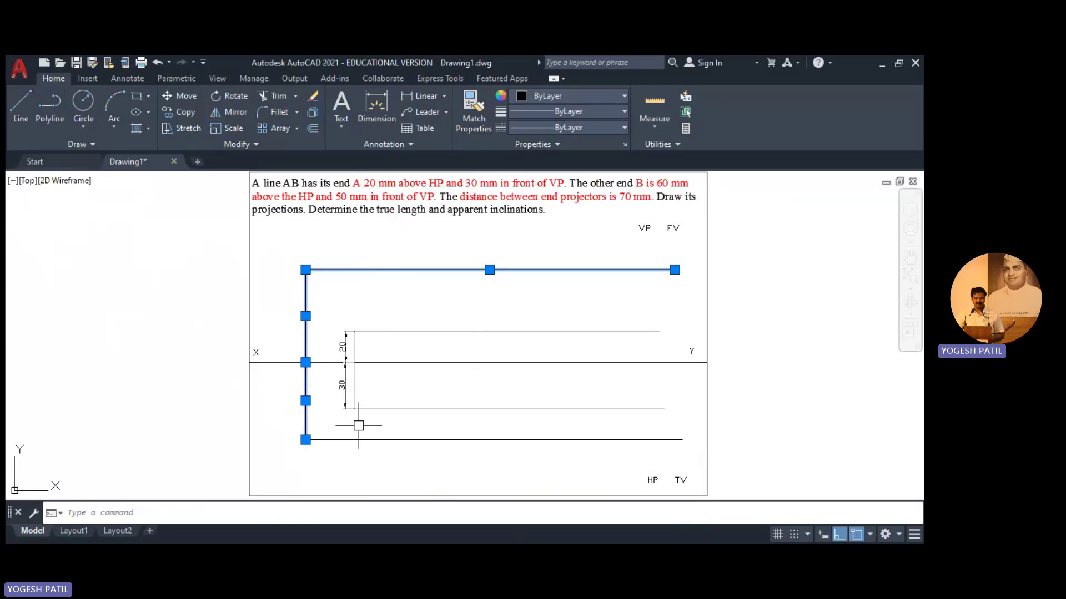
click(393, 439)
click(312, 183)
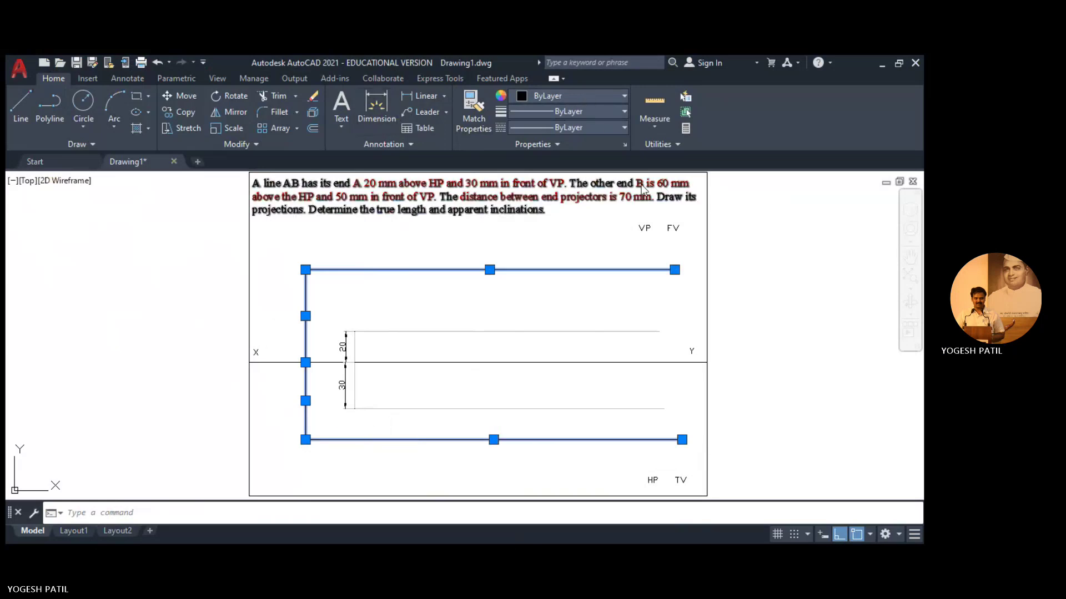
key(Escape)
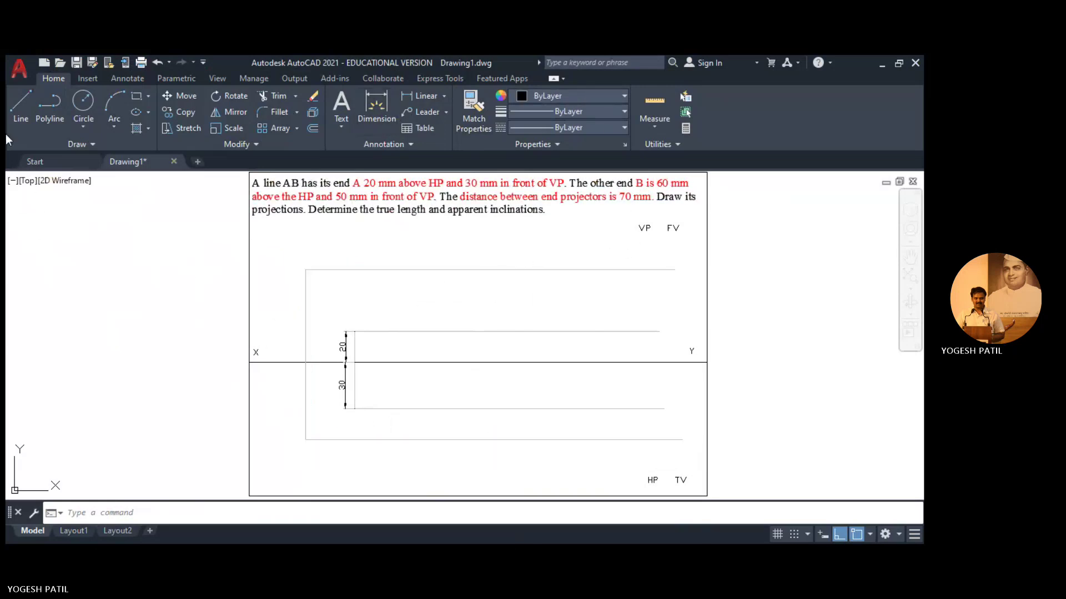
Add vertical linear dimensions to the 60 mm line above XY and the 50 mm line below XY, placed directly on the lines
click(423, 96)
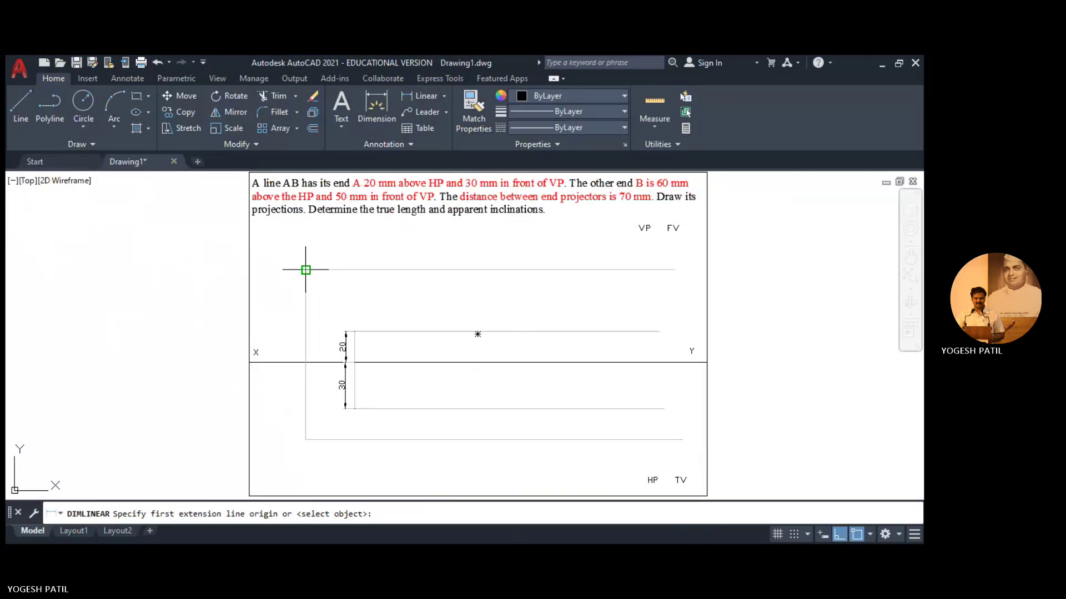
click(305, 270)
click(305, 362)
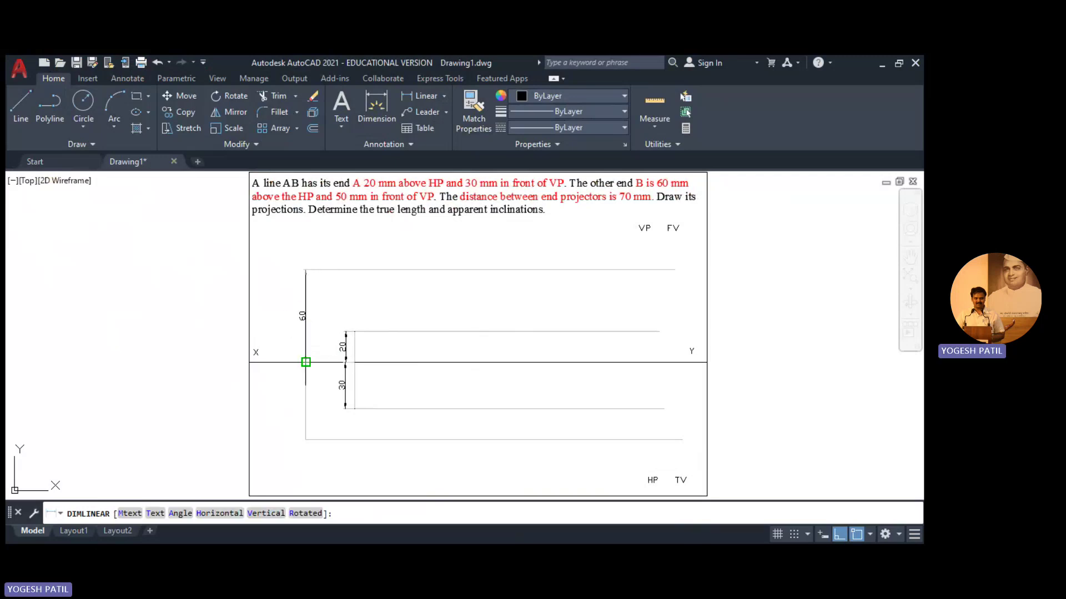
click(305, 362)
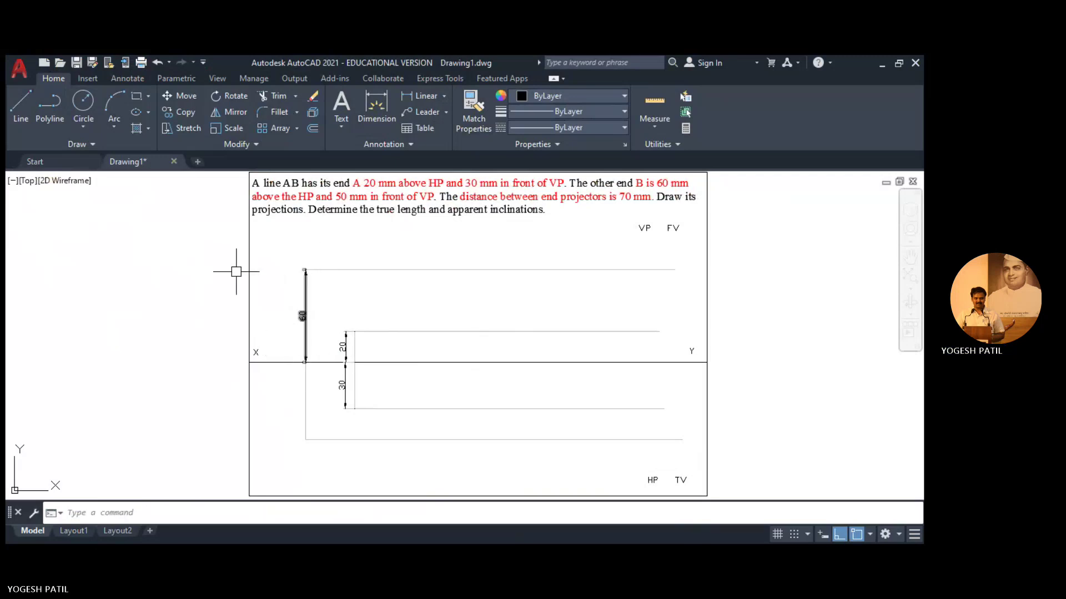
click(405, 98)
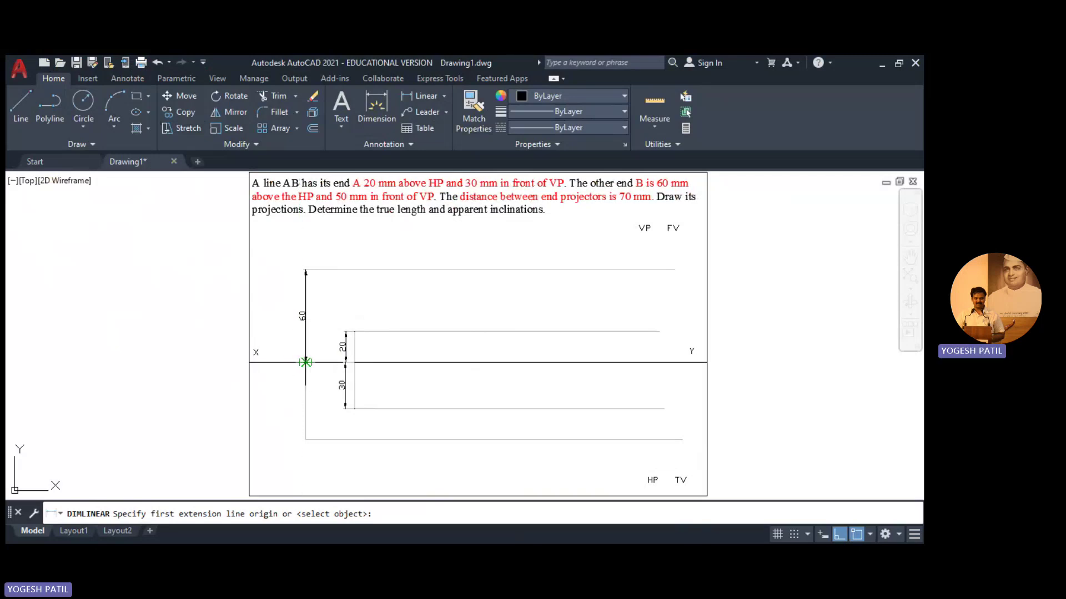
click(306, 363)
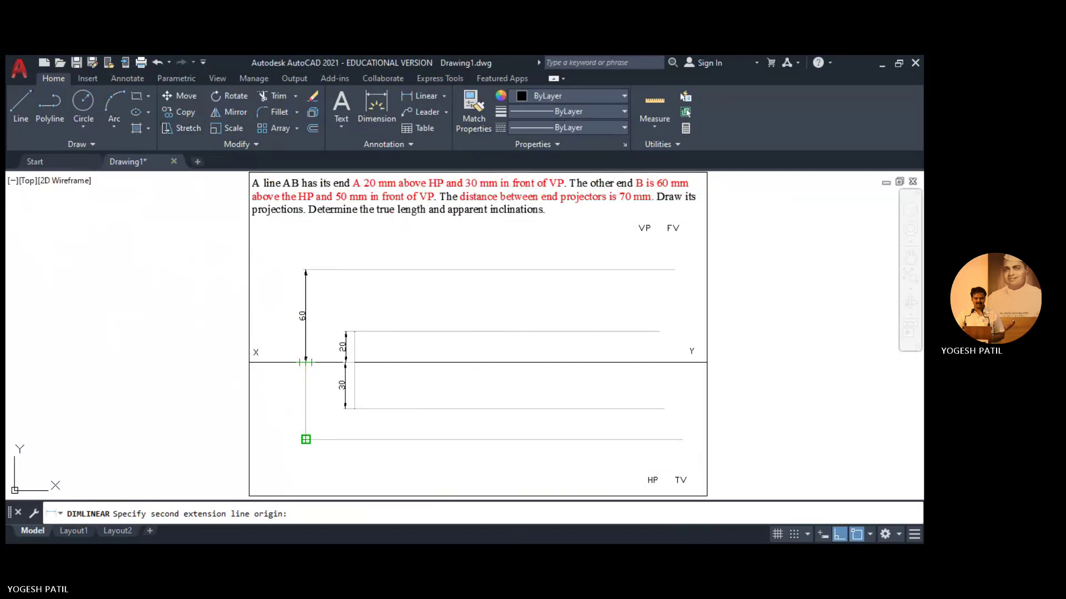
click(306, 440)
click(306, 436)
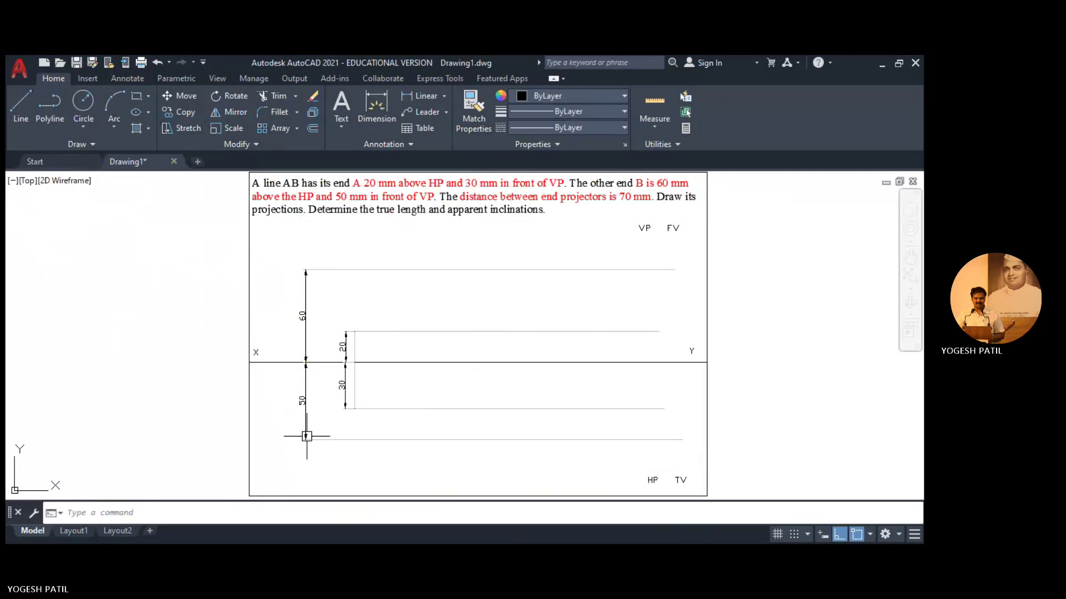
Using single-line text with default height and rotation, label the upper end of A's projector "a" and its lower end "a'"
click(224, 508)
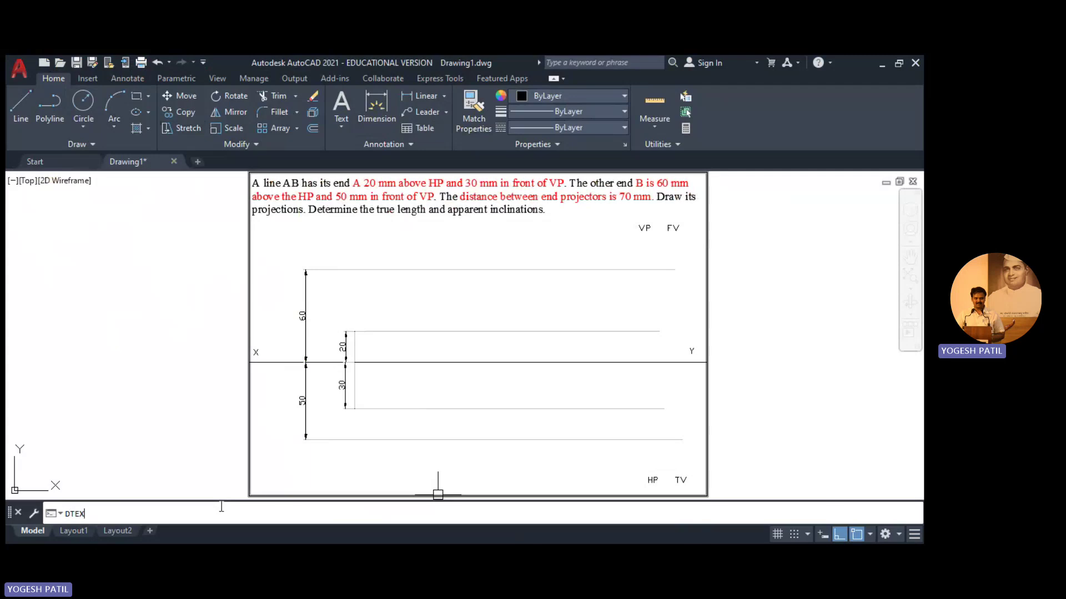
text(DTEXT)
key(Return)
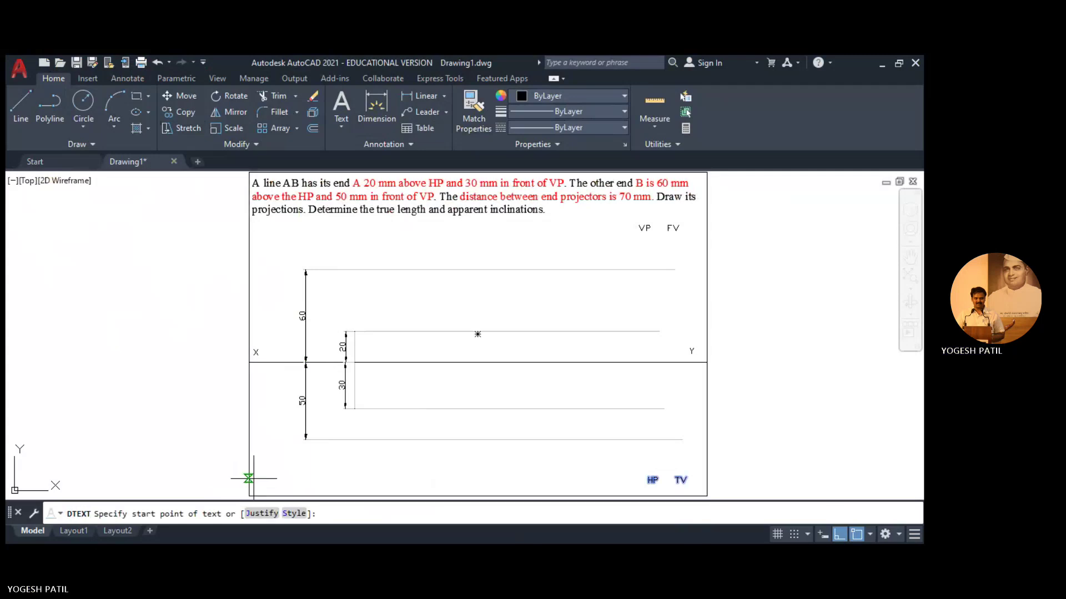
click(515, 299)
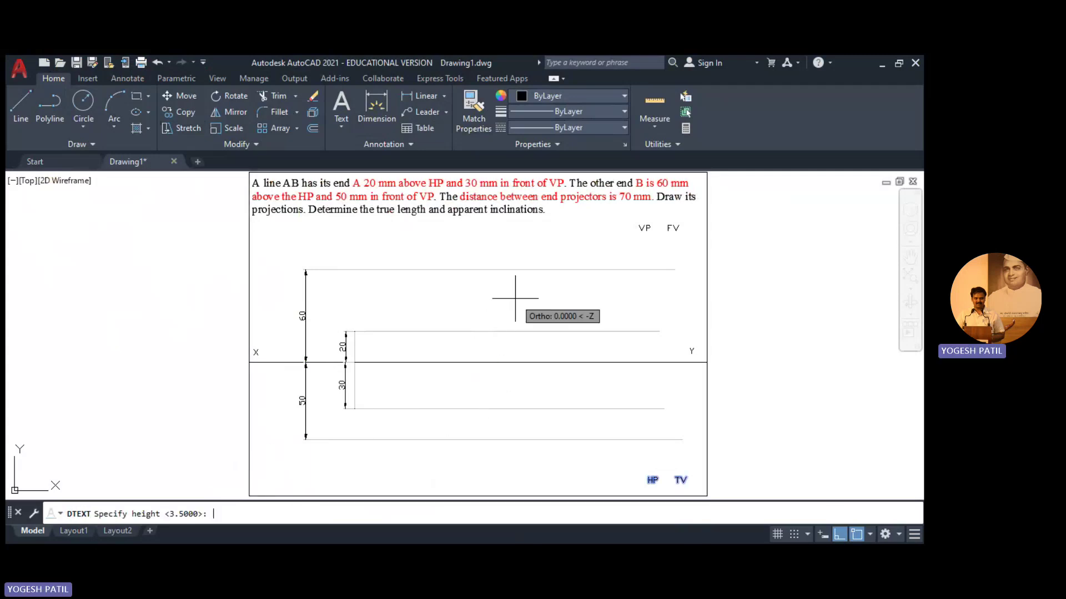
key(Return)
key(Return)
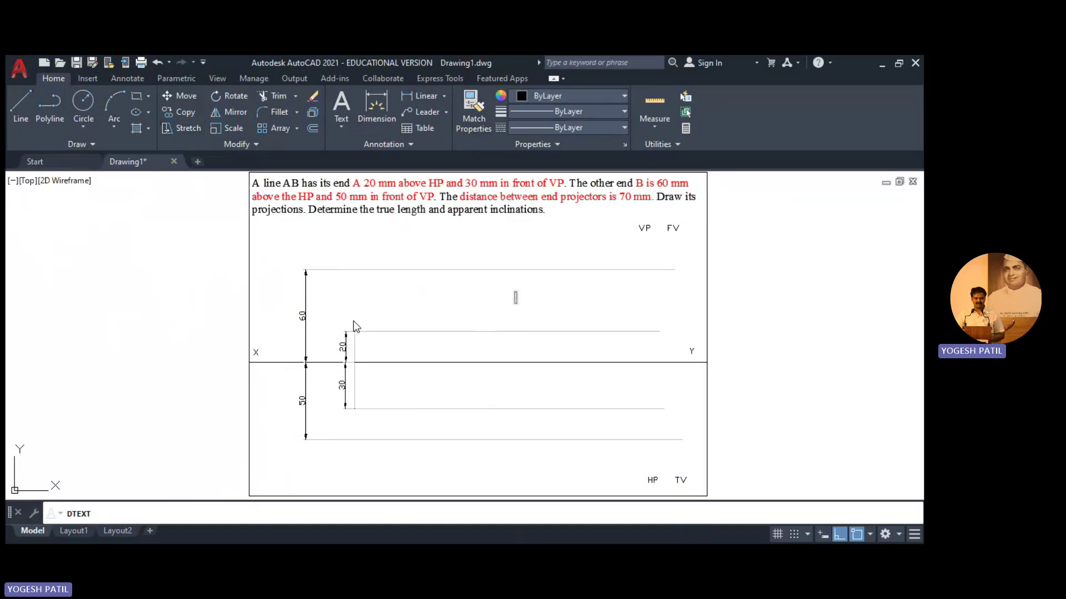
click(351, 323)
text(a)
key(BackSpace)
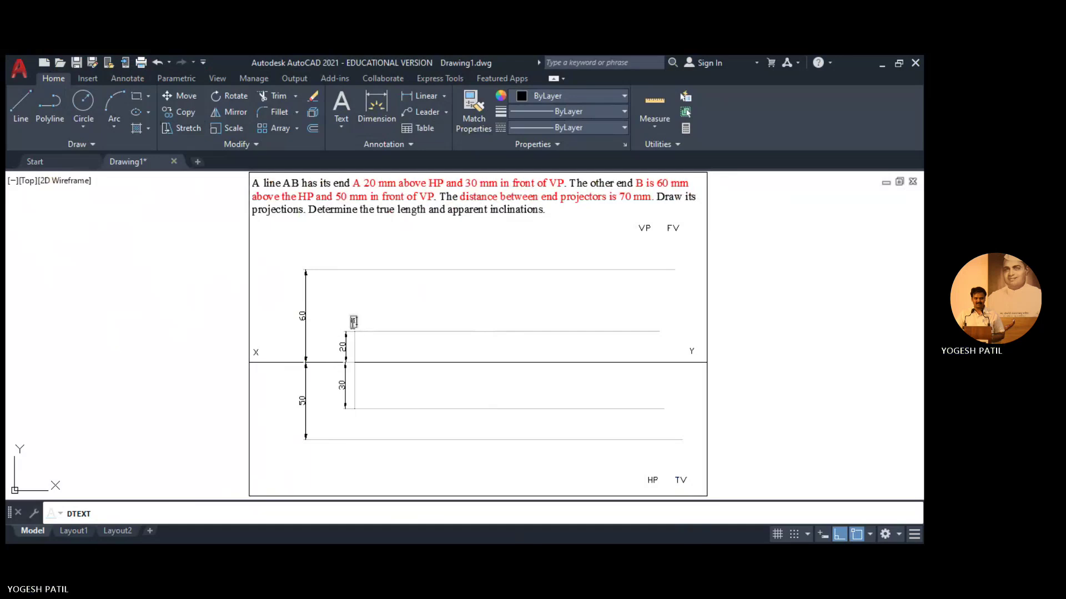
click(342, 424)
Add the text "Locus of a" above the 20 mm horizontal line and "Locus of a'" above the 30 mm one, near their far ends
click(601, 324)
text(Locus of )
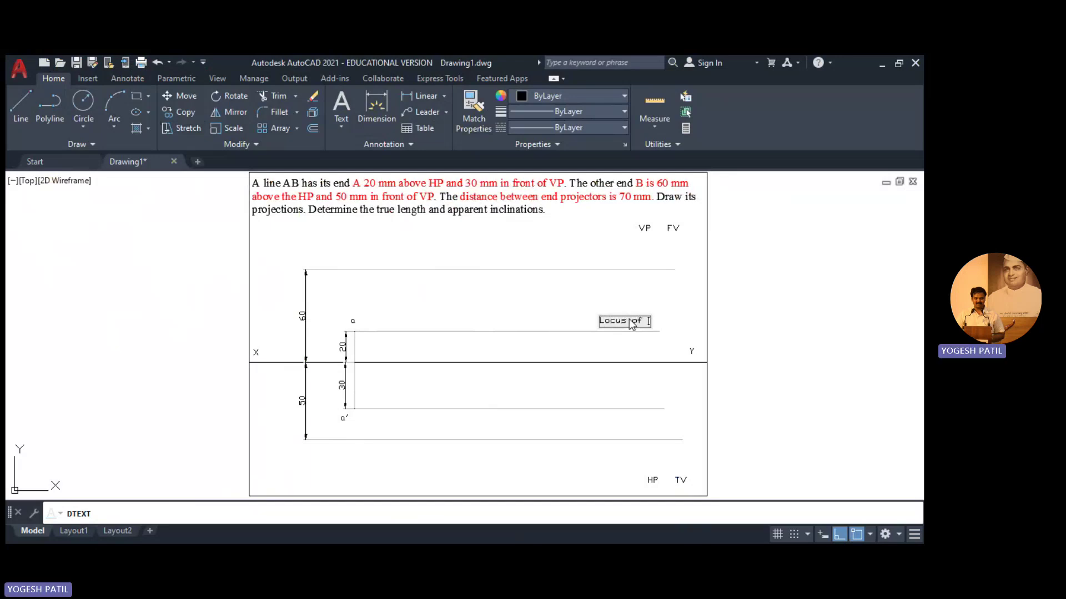
text(a)
key(Return)
key(Return)
click(597, 397)
text(Lo)
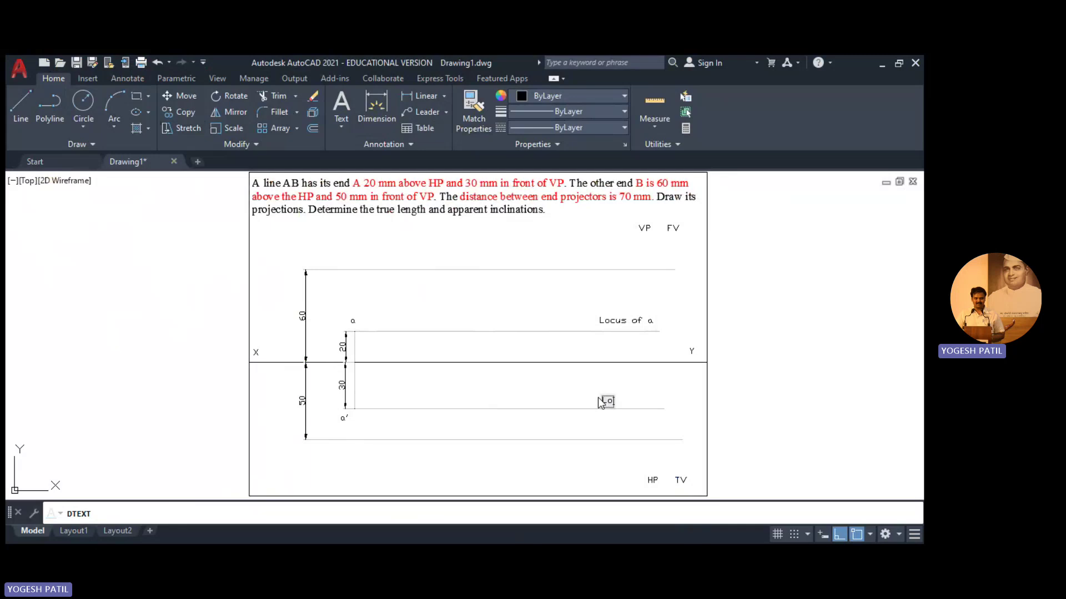
text(cus of )
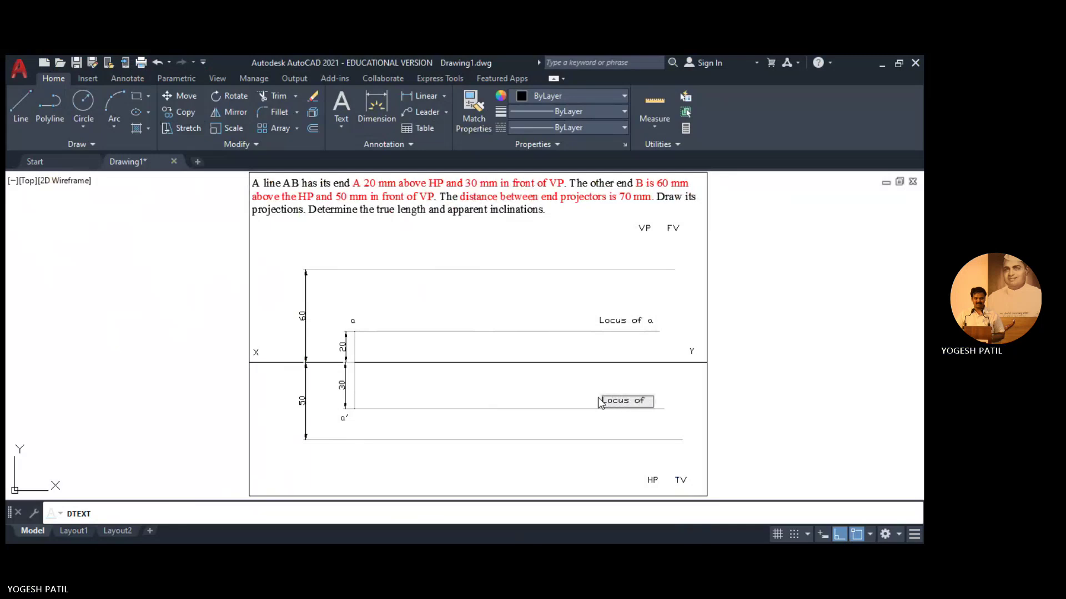
text(a')
Add the text "Locus of b" above the 60 mm horizontal line and "Locus of b'" above the 50 mm one, then finish the text
click(614, 263)
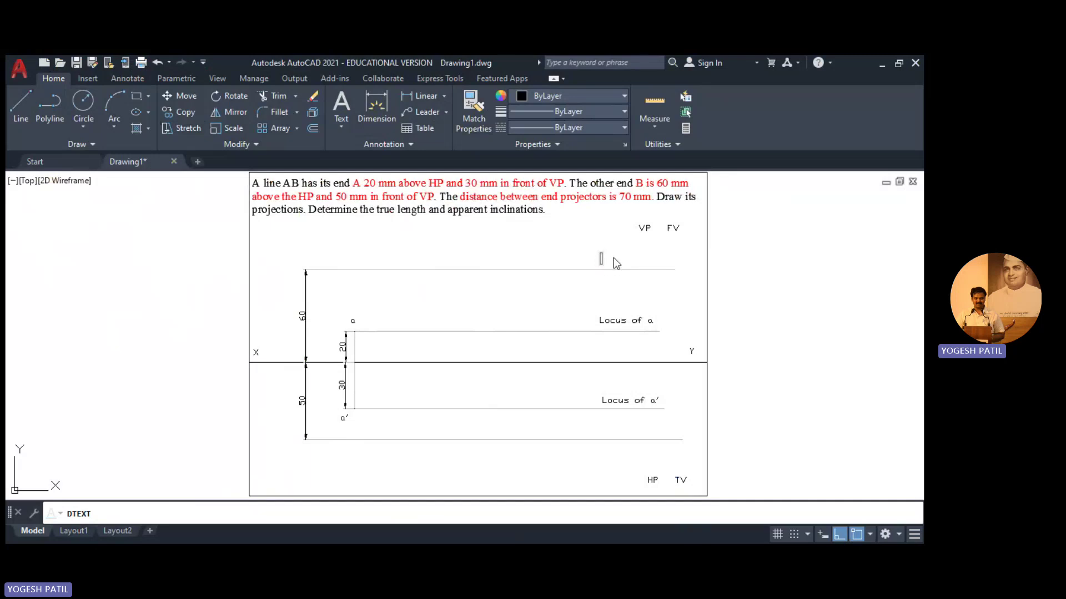
text(Locus of b)
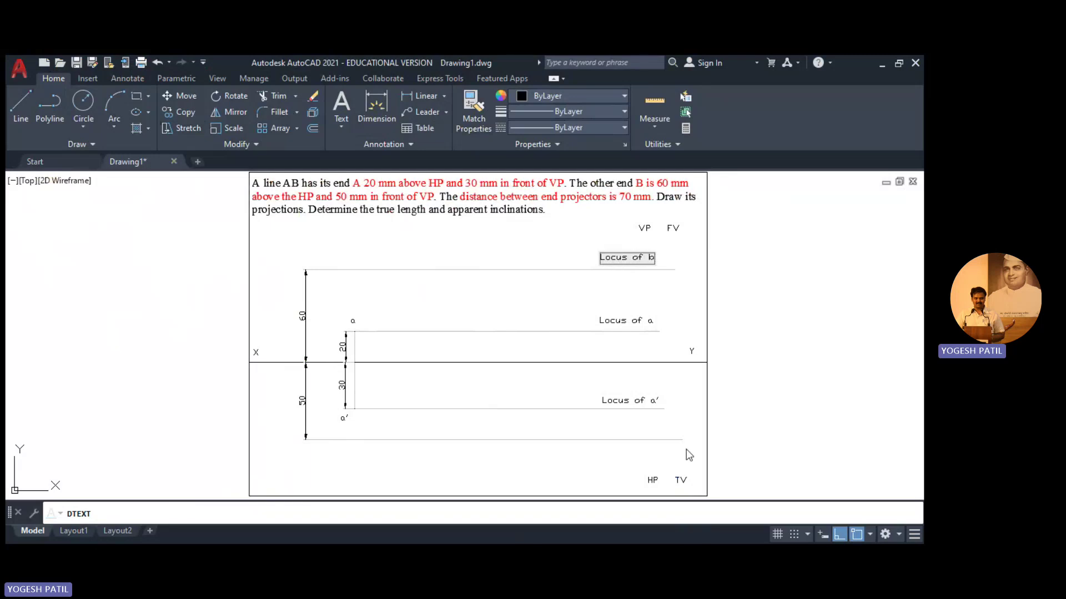
click(601, 434)
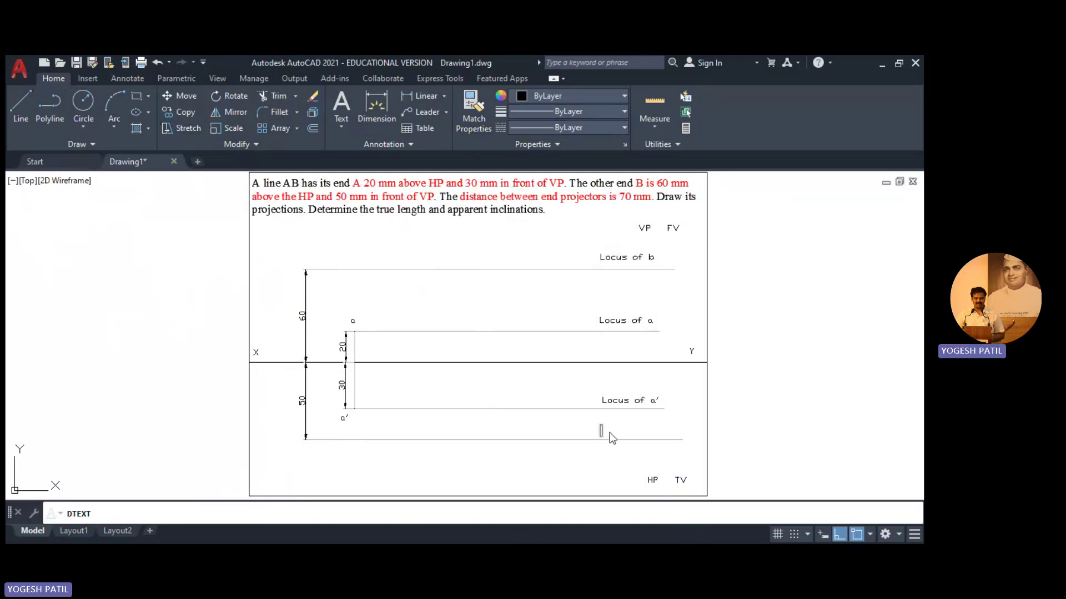
text(Locus of b')
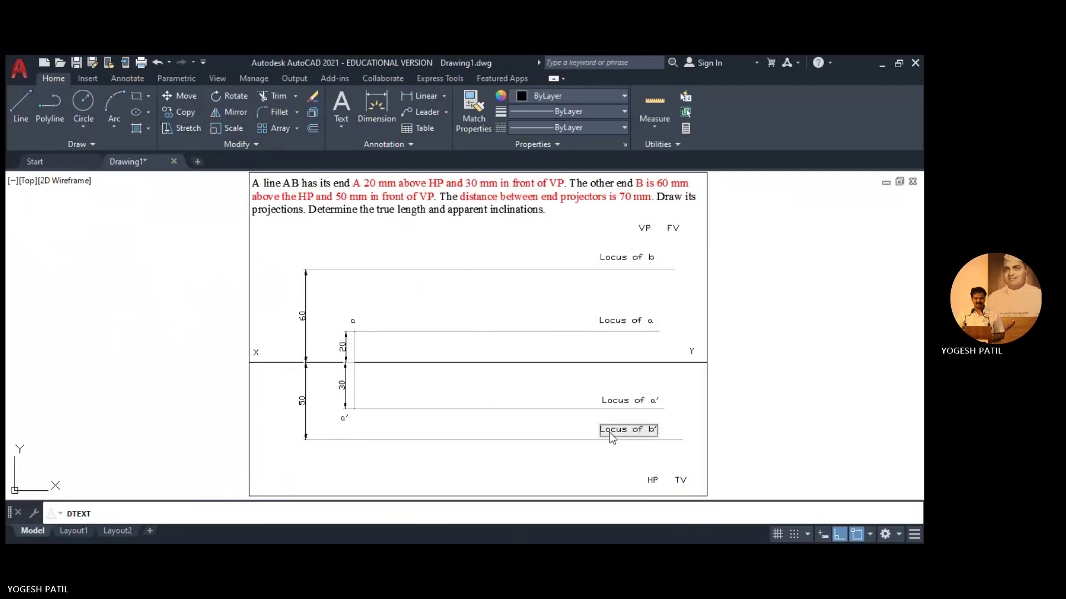
click(583, 464)
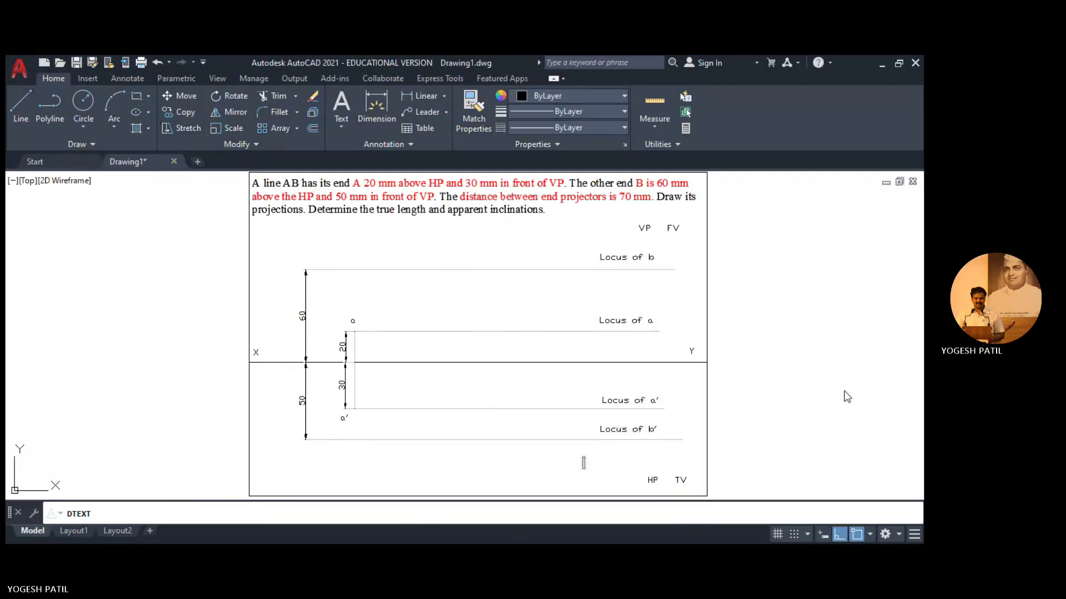
key(Return)
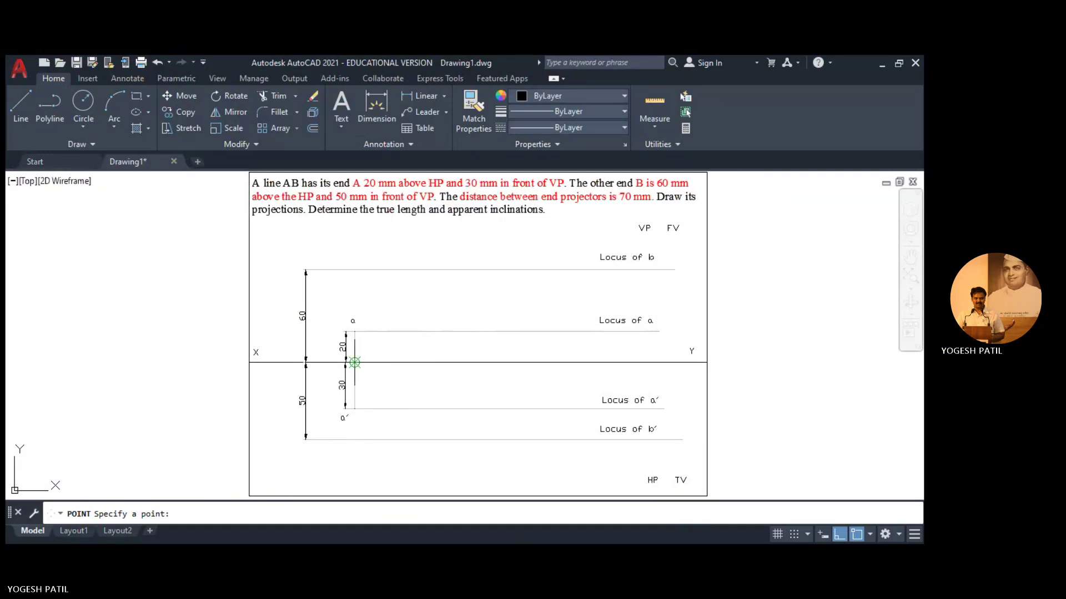
Place a point where A's projector crosses the XY line
click(355, 363)
key(Return)
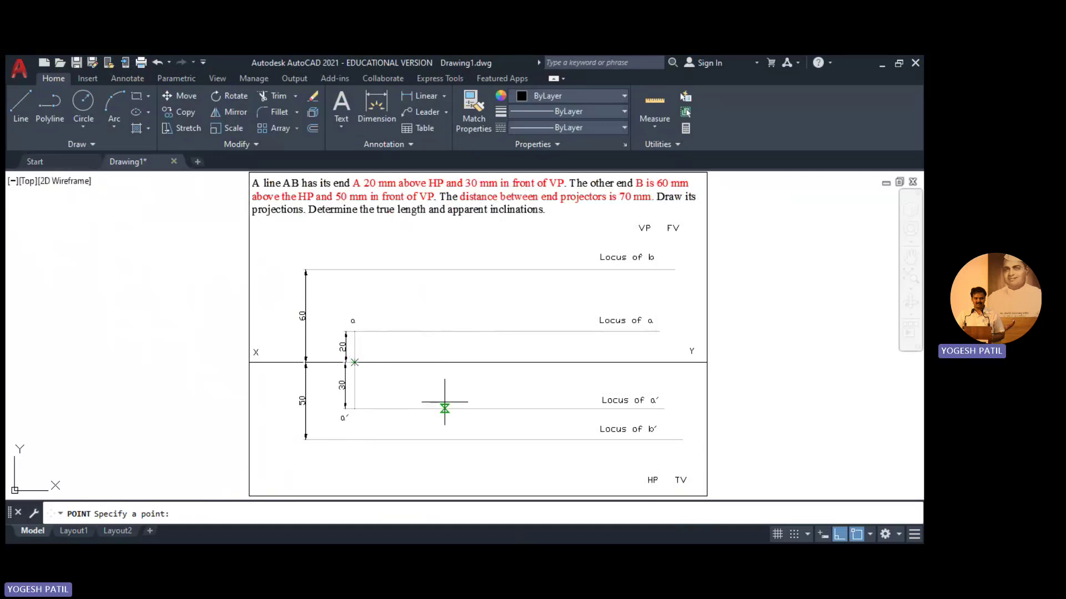
key(Escape)
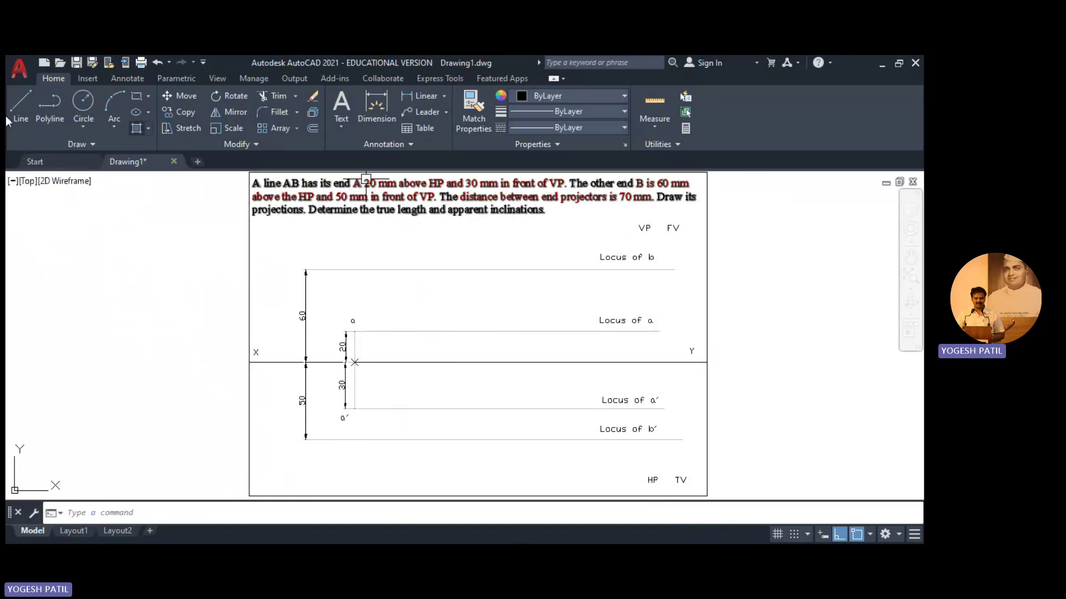
Draw a line 70 mm along XY toward Y from the point on A's projector, continuing straight up to the locus of b
click(21, 107)
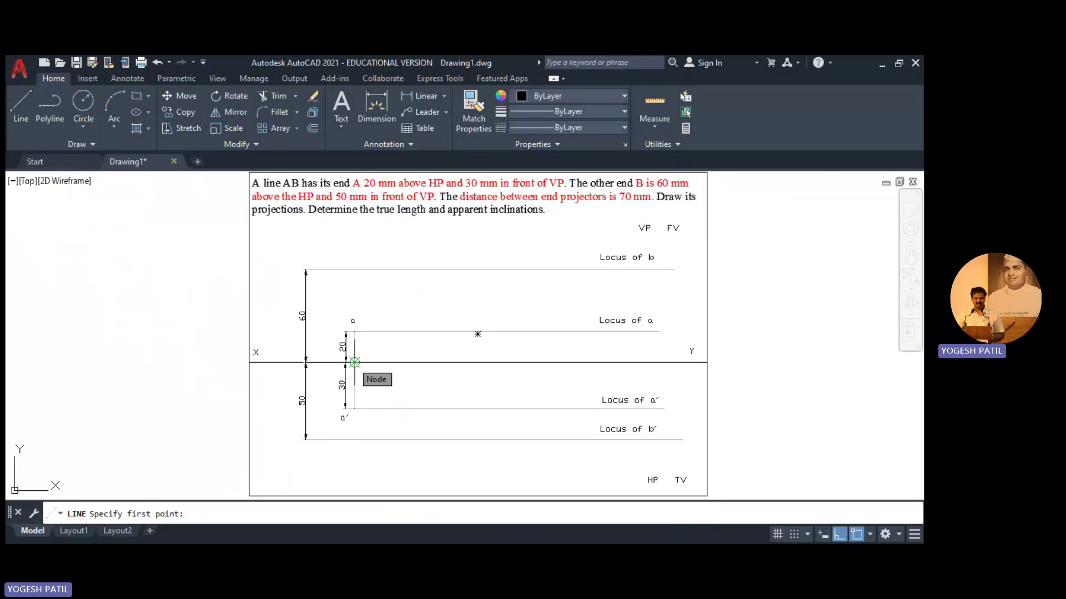
click(354, 362)
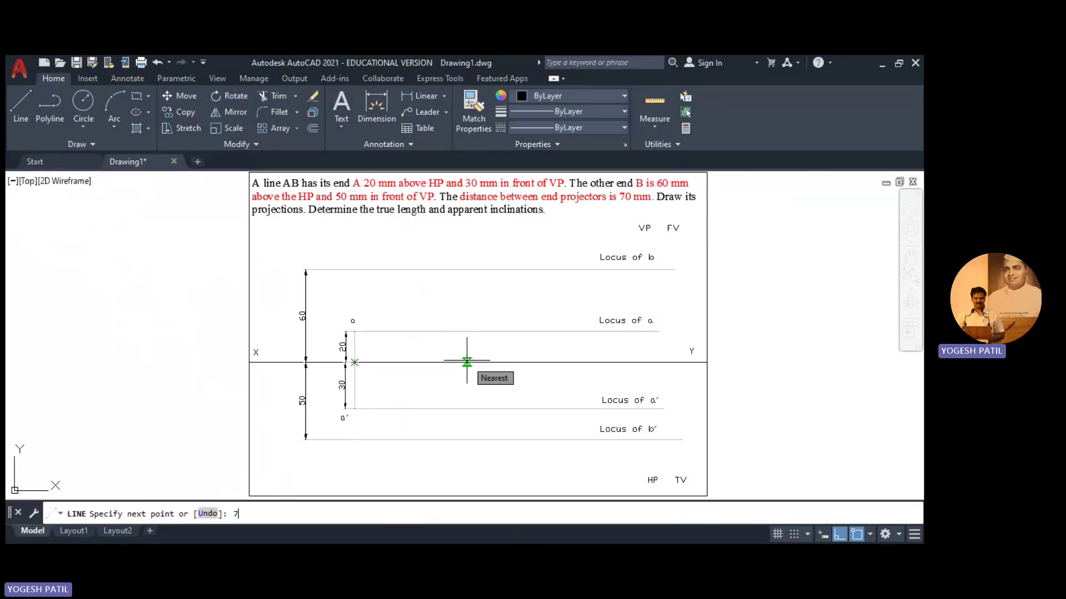
text(0)
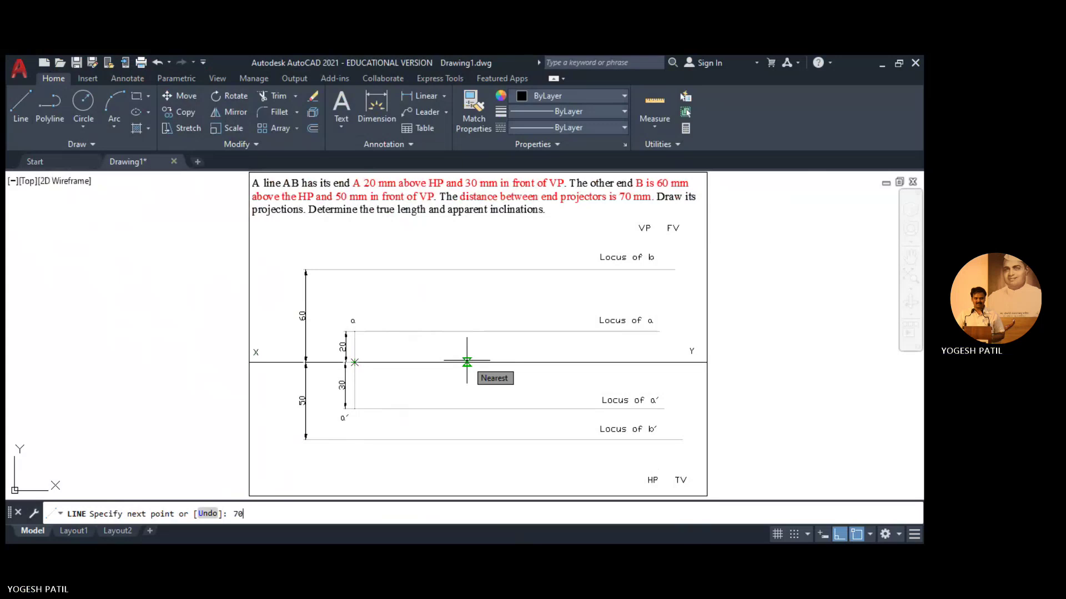
key(Return)
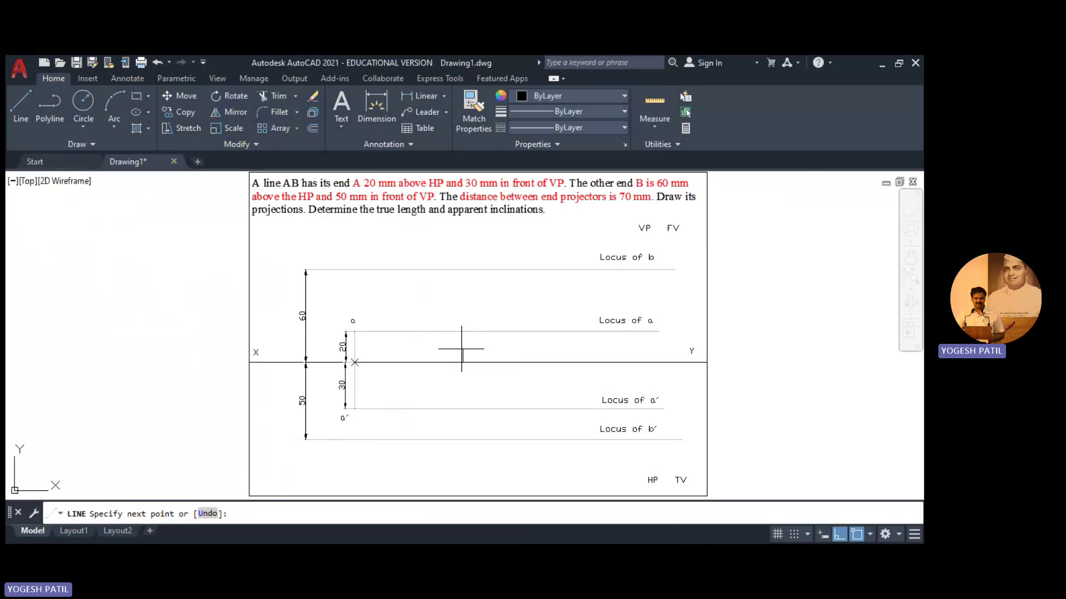
click(463, 270)
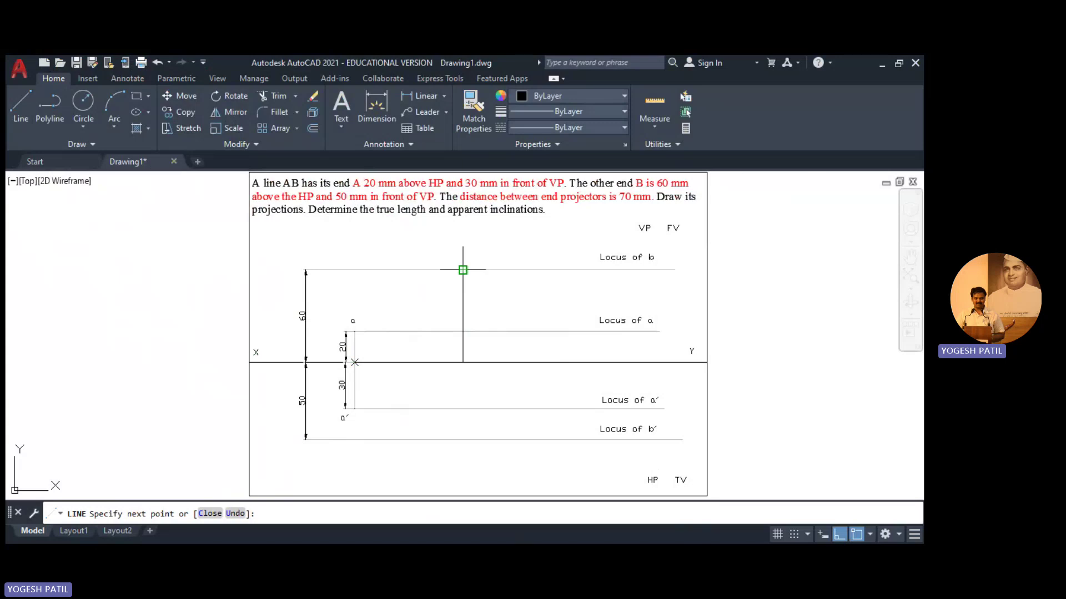
key(Return)
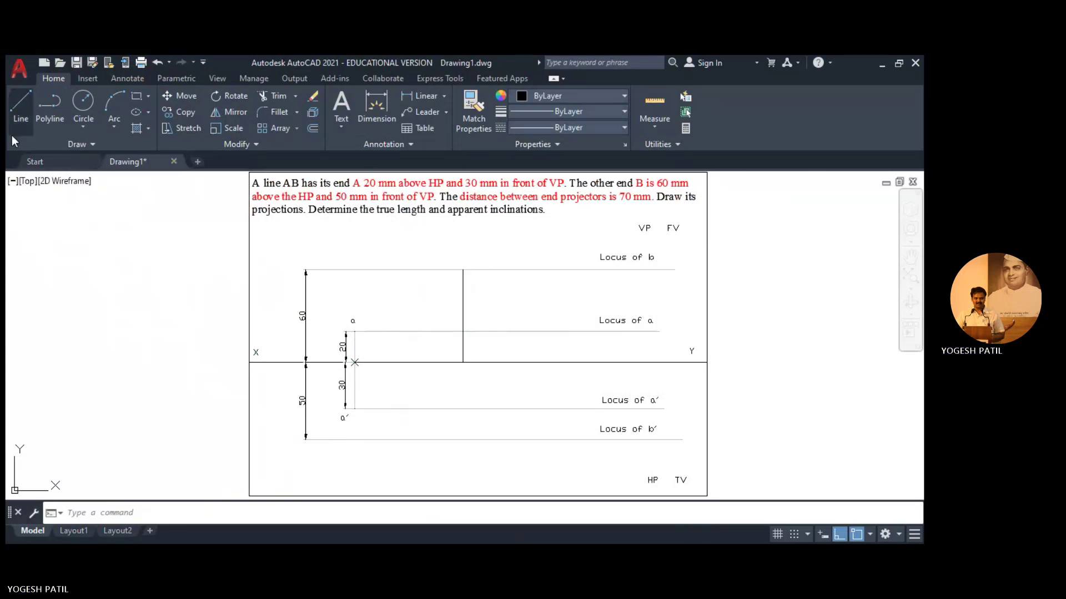
Draw a line from the base of B's projector on XY straight down to the locus of b'
click(21, 106)
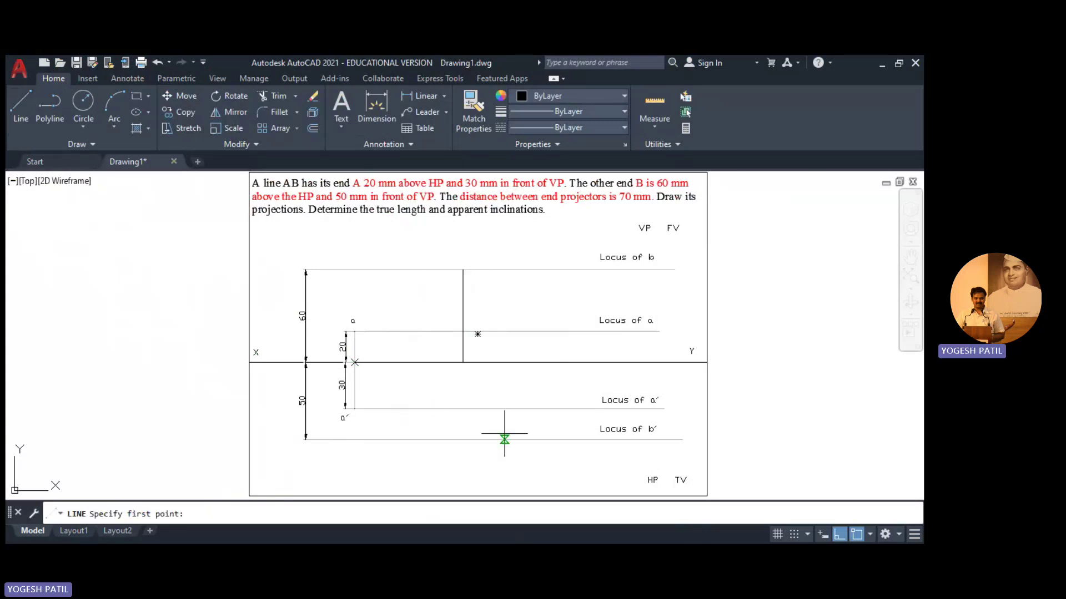
click(462, 363)
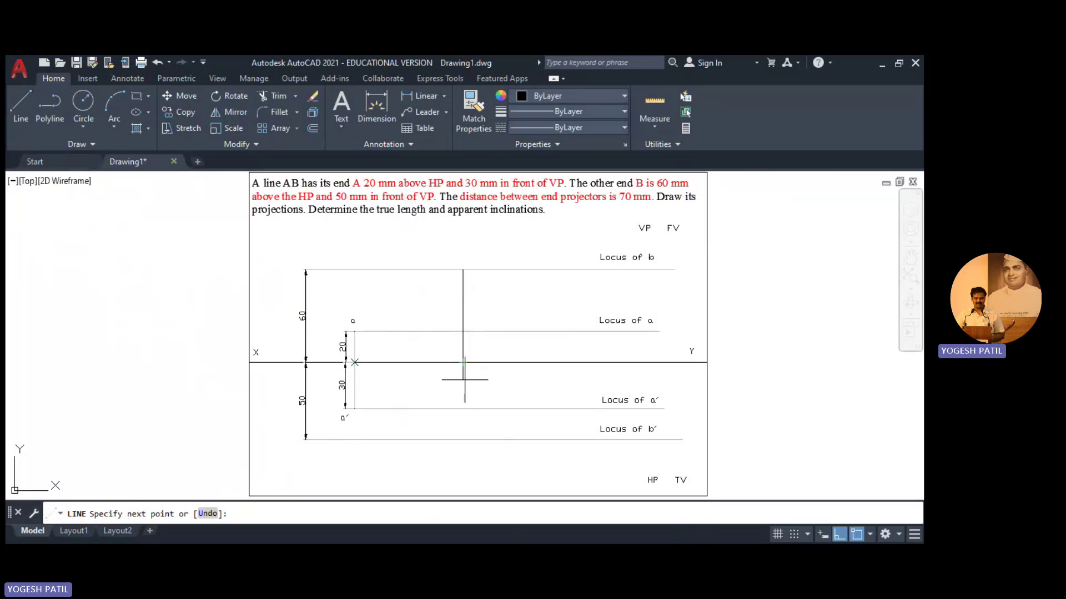
click(462, 440)
key(Return)
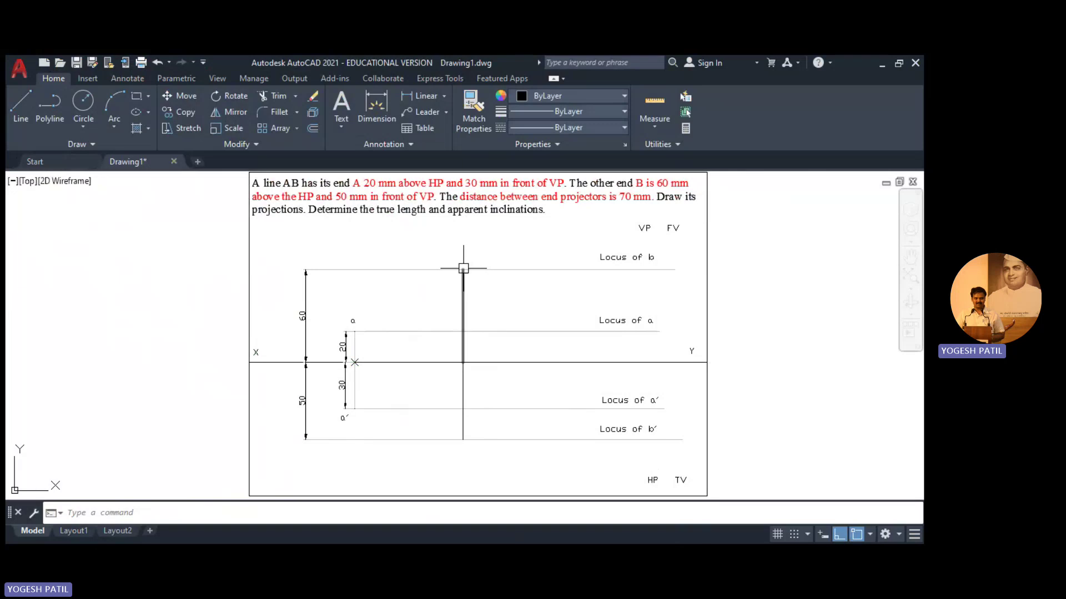
Change the upper and lower halves of B's projector to light gray, color 9
click(463, 421)
click(463, 291)
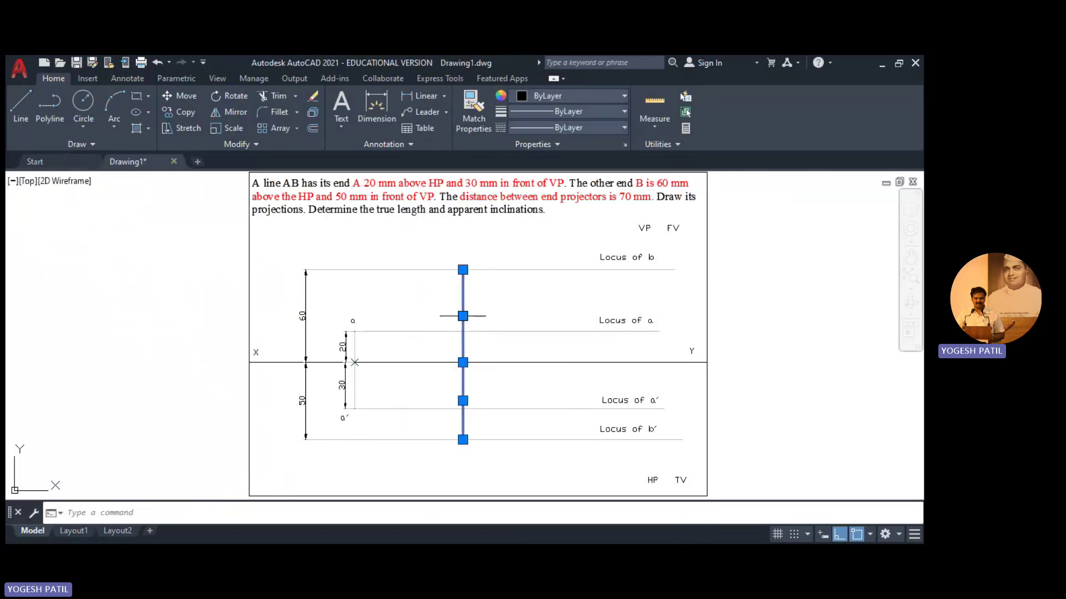
click(583, 96)
key(Escape)
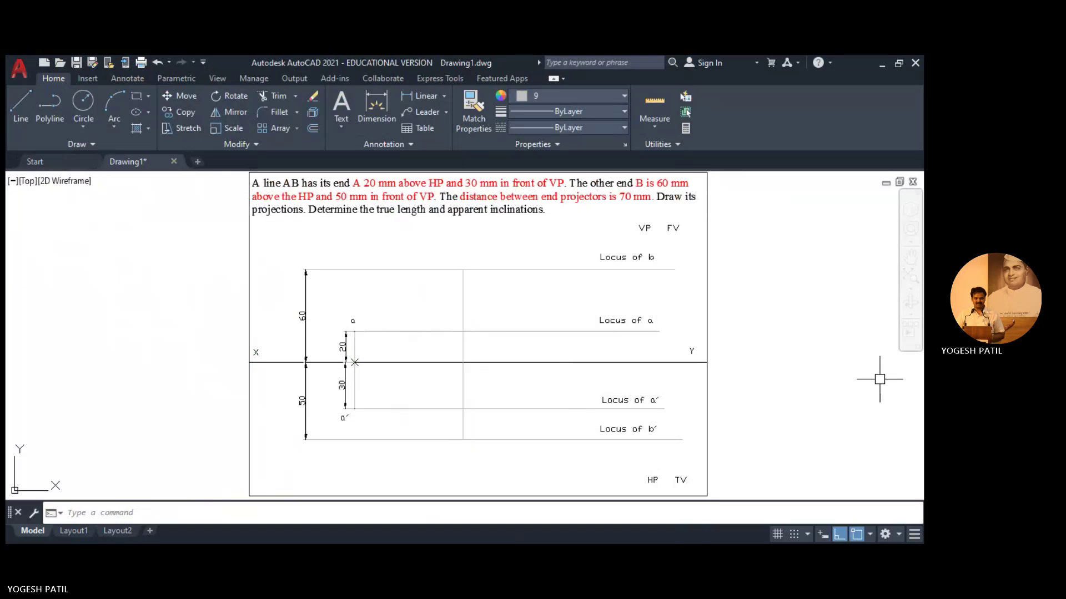
Draw a line from point a to the upper end of B's projector on the locus of b
click(25, 114)
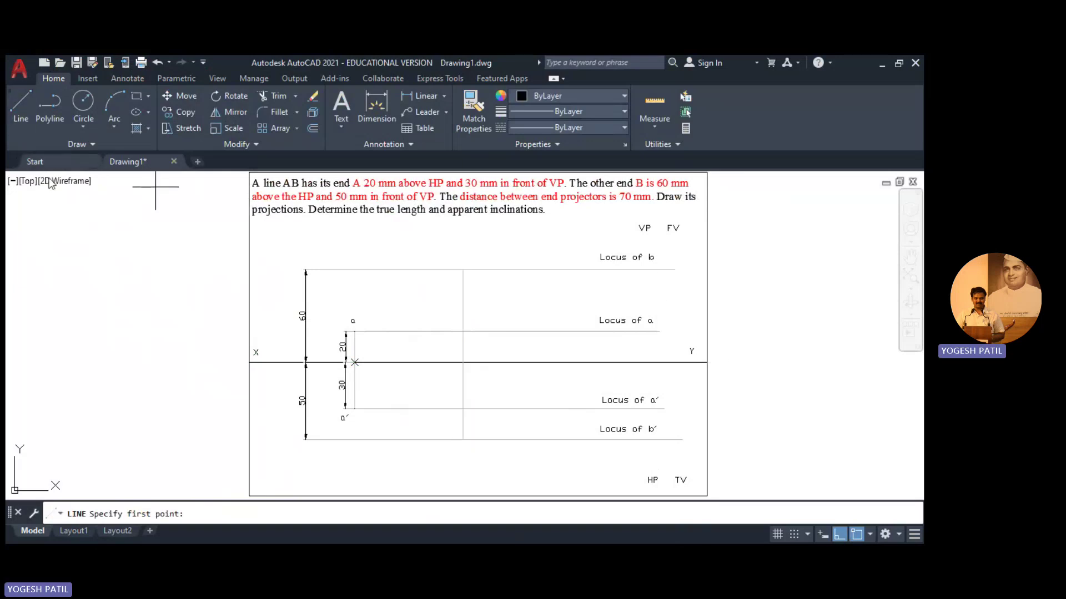
click(355, 331)
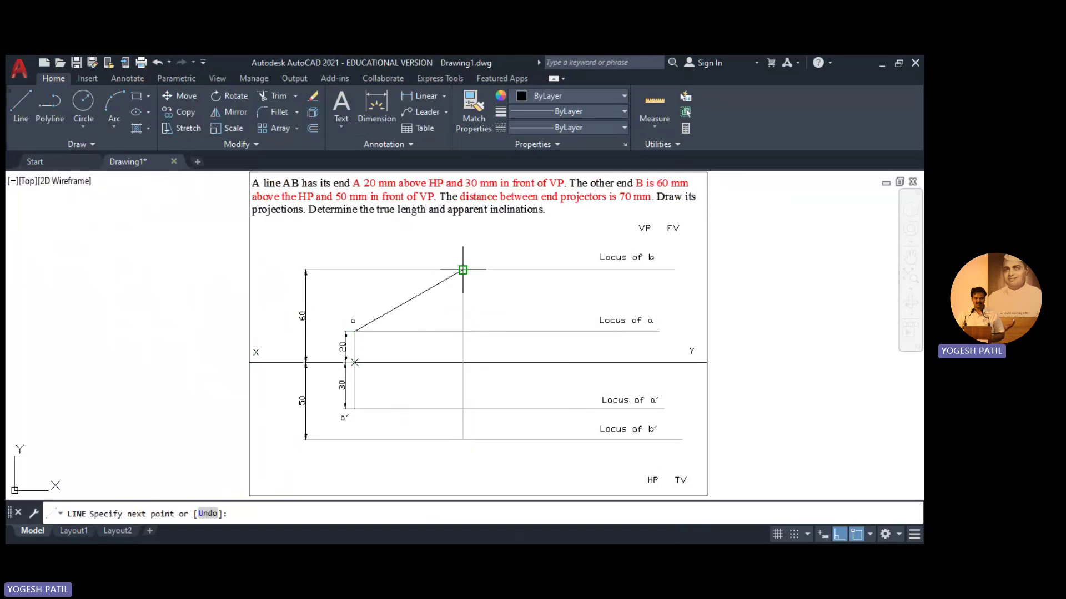
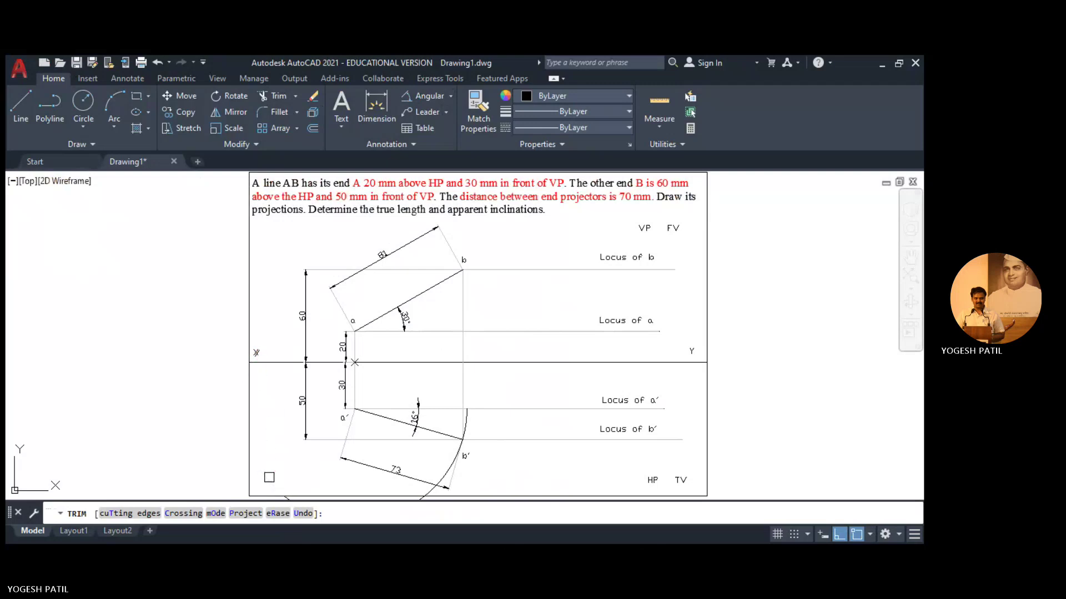
Trim the circle around a' to the short arc between the loci of b' and a', and change that arc to light gray
middle_drag(573, 454, 568, 418)
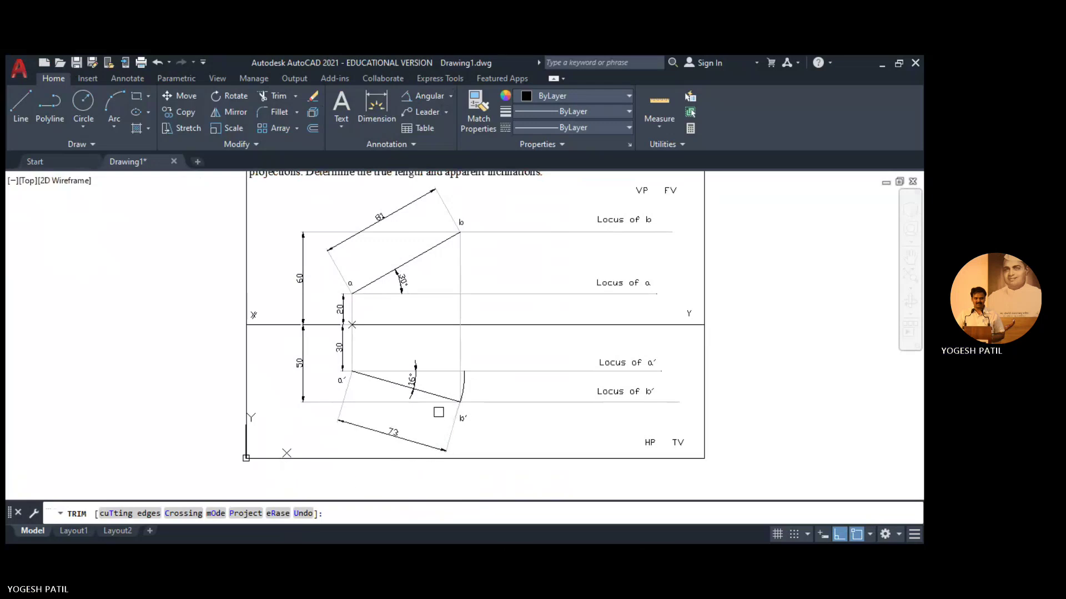
key(Escape)
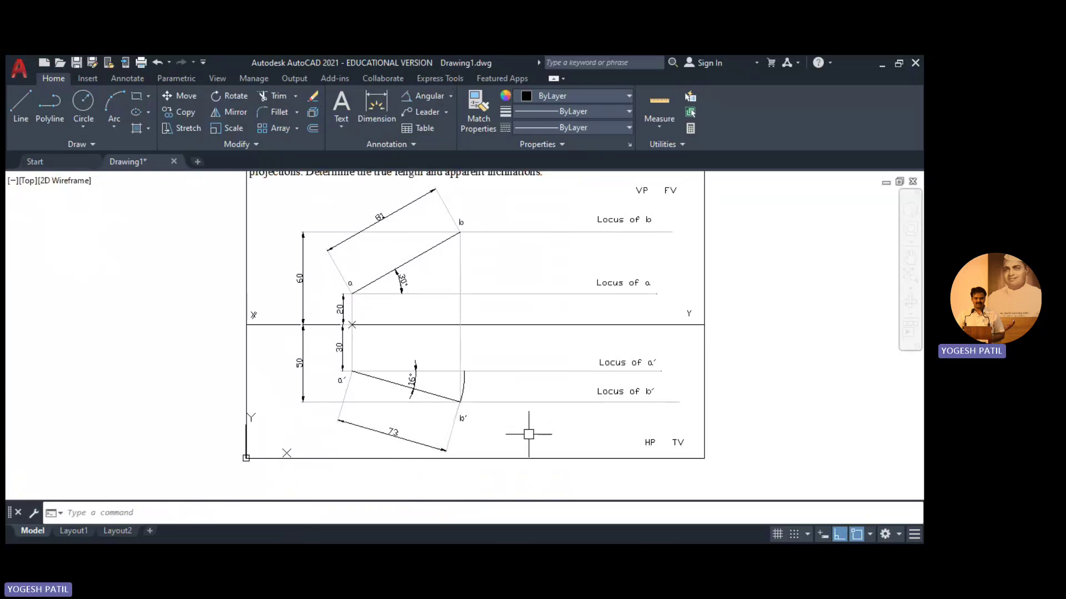
click(464, 386)
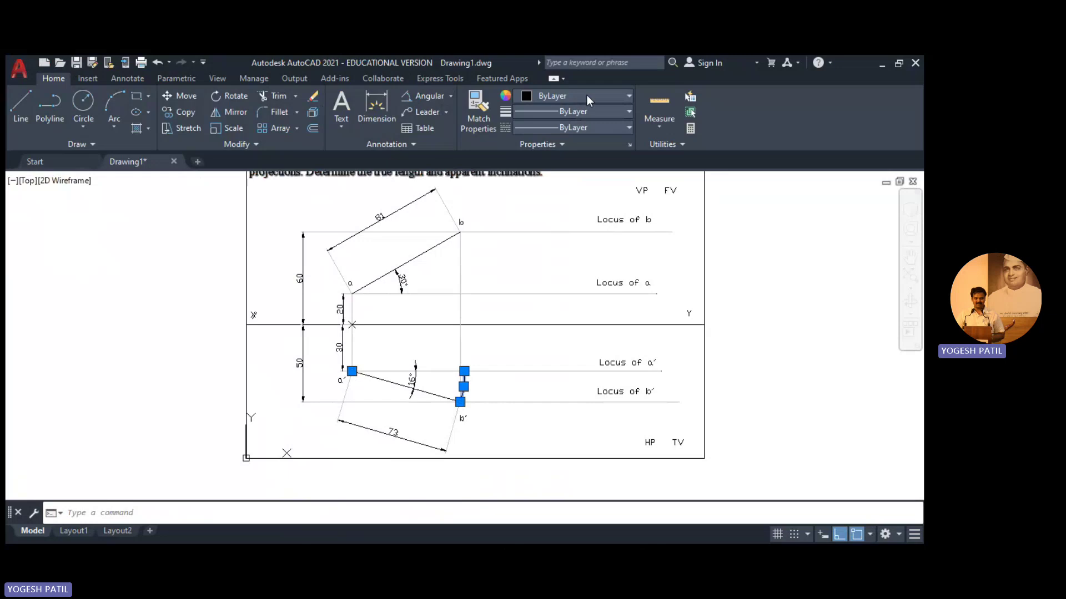
key(Escape)
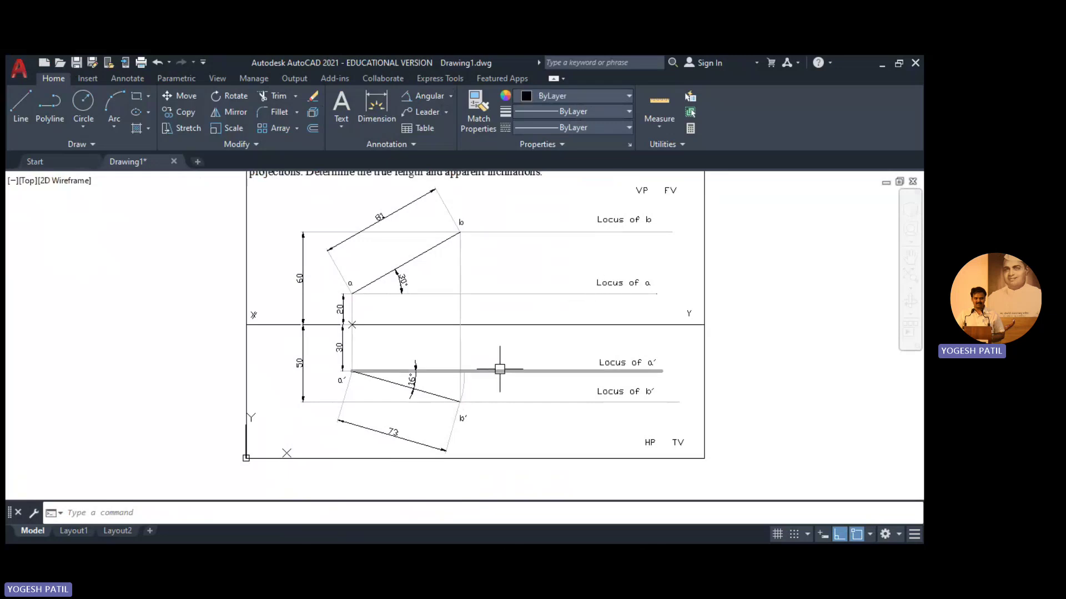
Draw a vertical line from the arc's end on the locus of a' up to the locus of b
click(20, 105)
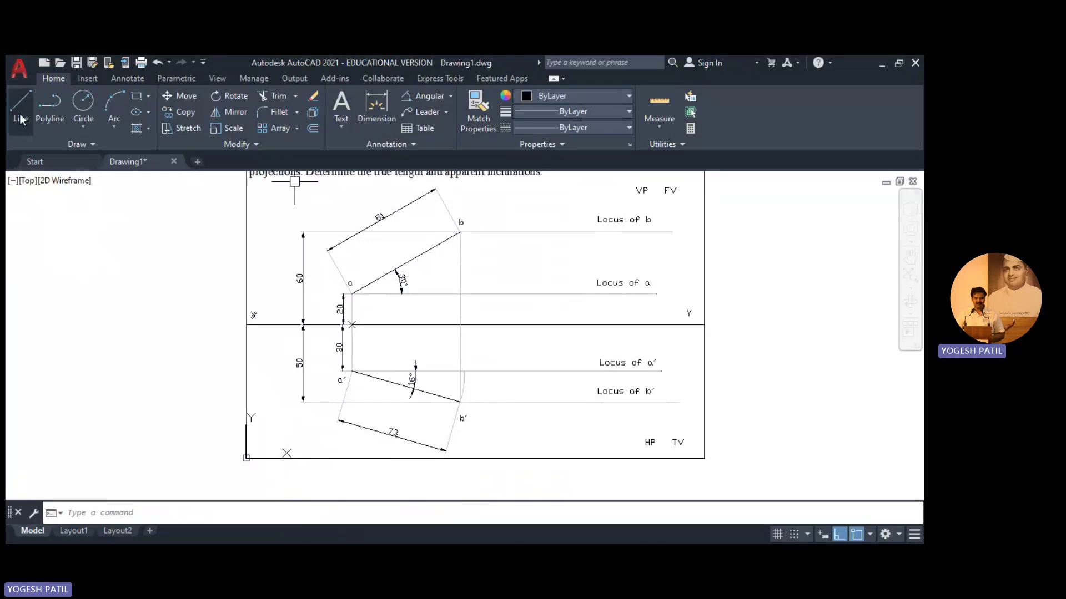
click(464, 370)
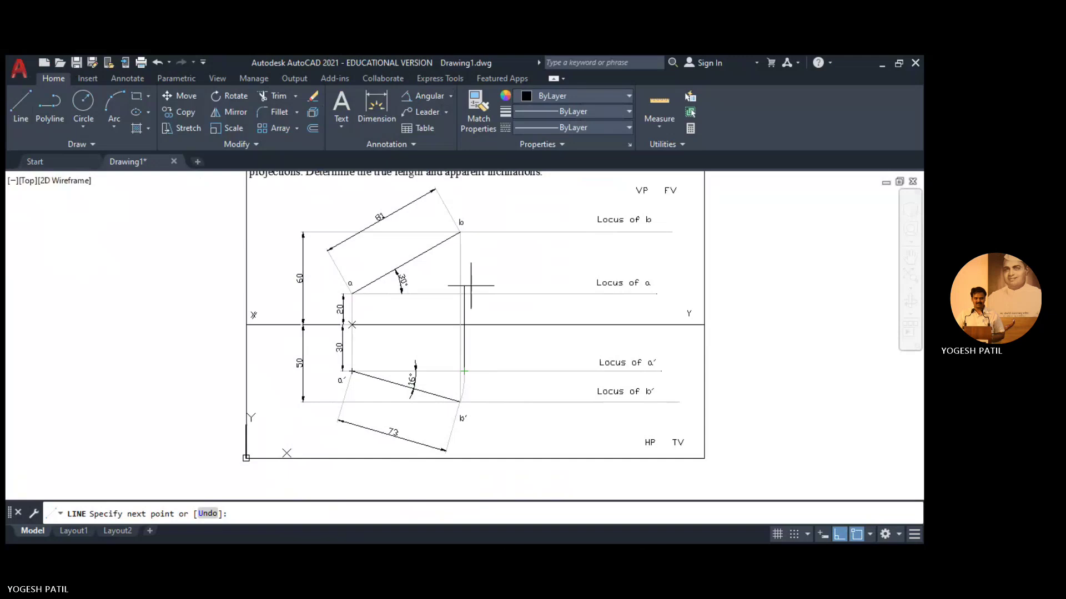
click(463, 233)
key(Return)
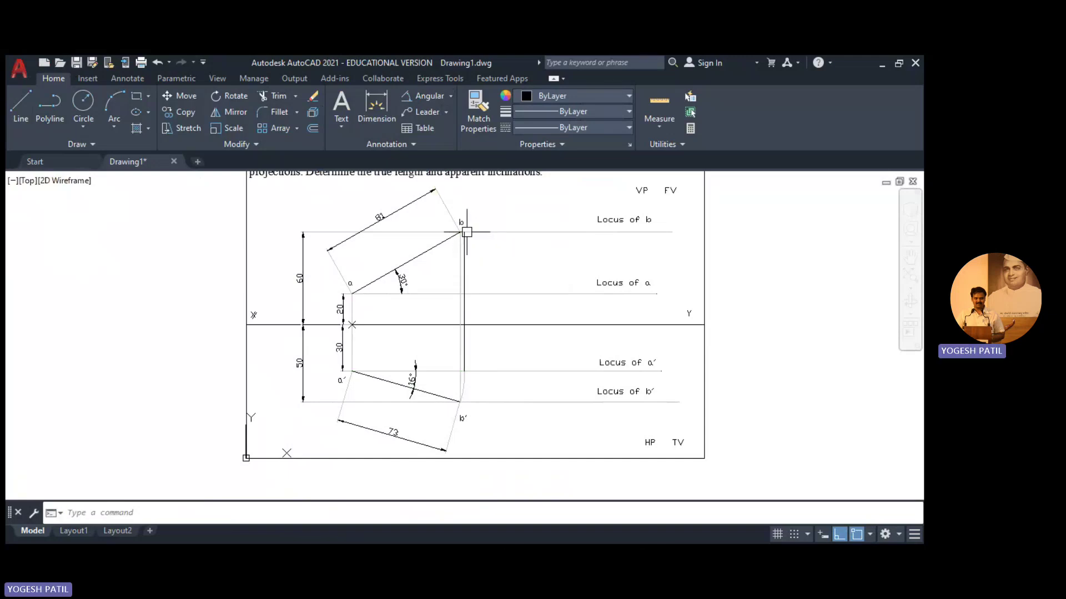
With Ortho off, draw a line from point a to the upper end of the new vertical line on the locus of b
click(13, 106)
click(358, 294)
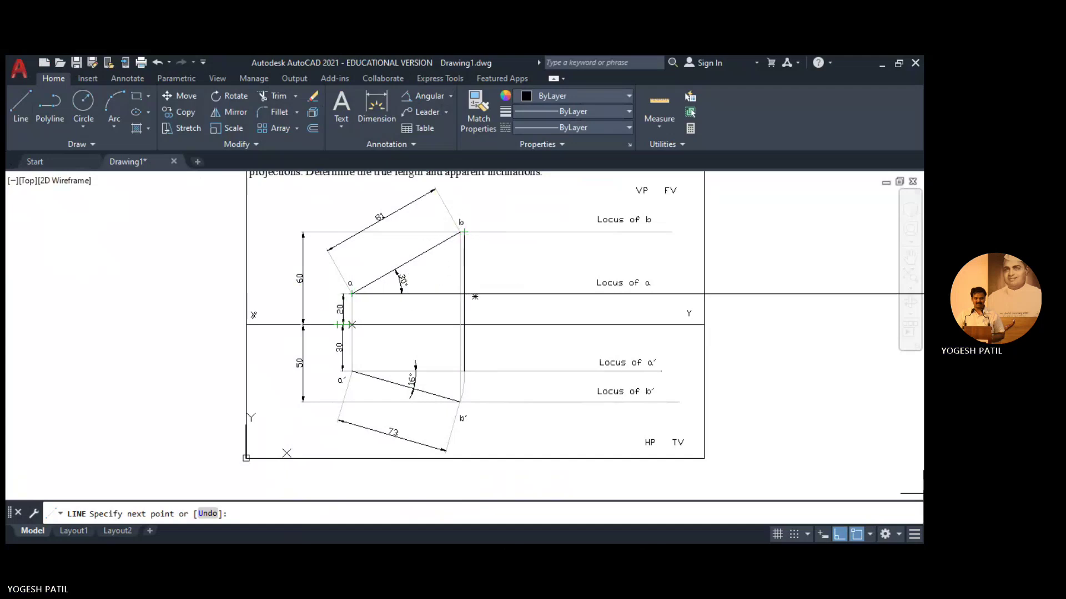
click(843, 535)
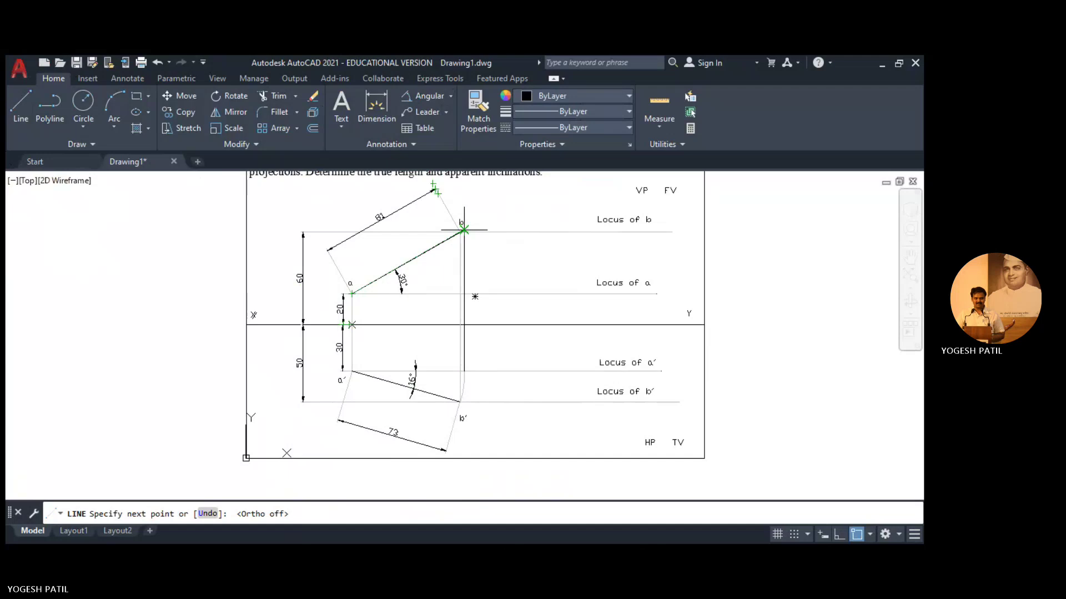
scroll(491, 255, up, 4)
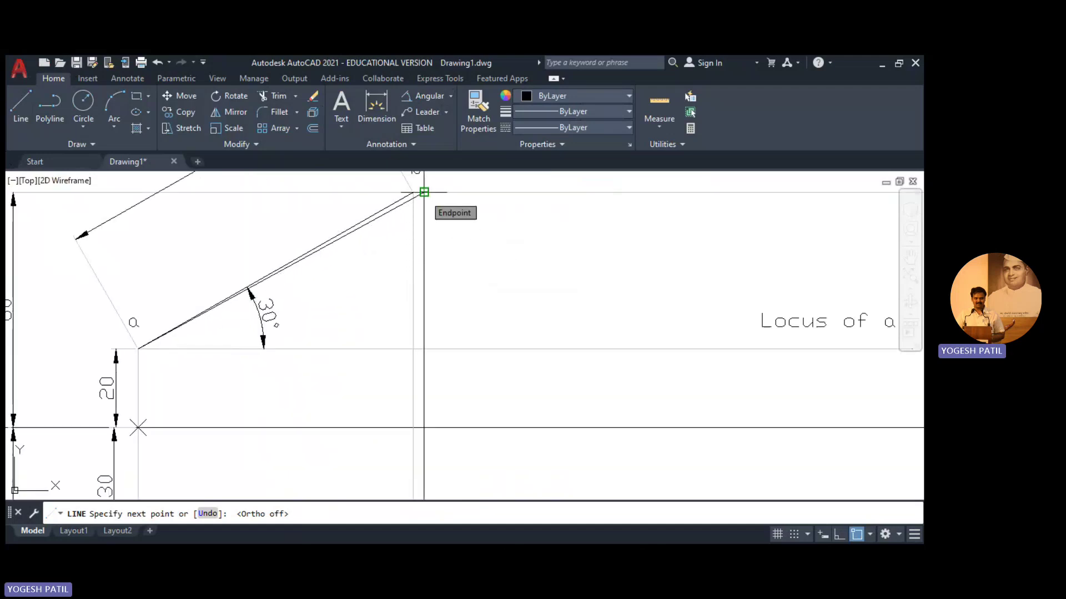
click(424, 192)
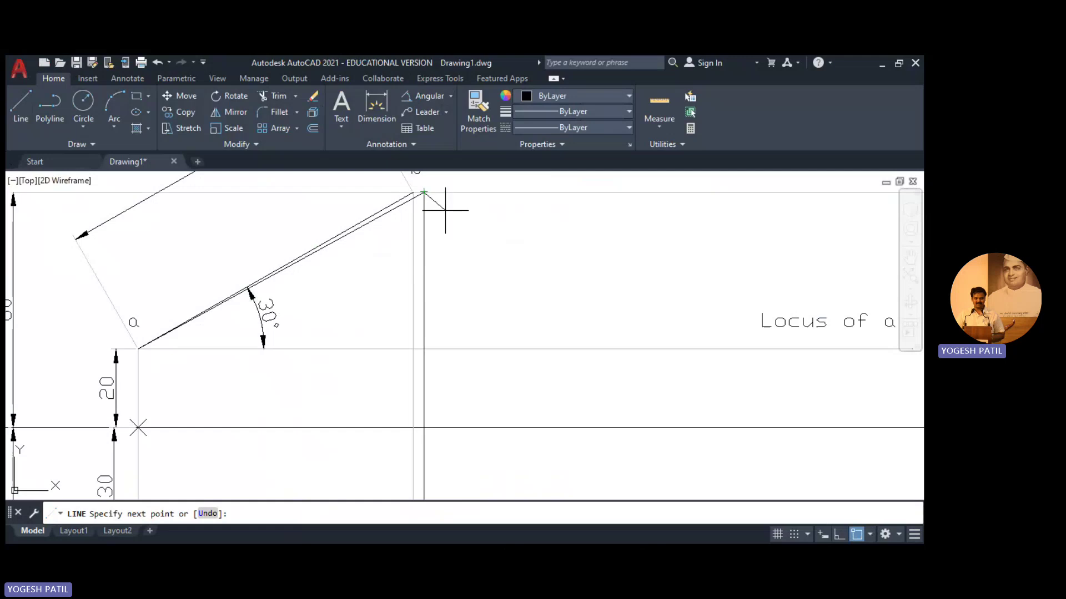
key(Return)
Change the vertical line rising from the arc's end to the locus of b to light gray
scroll(492, 247, down, 2)
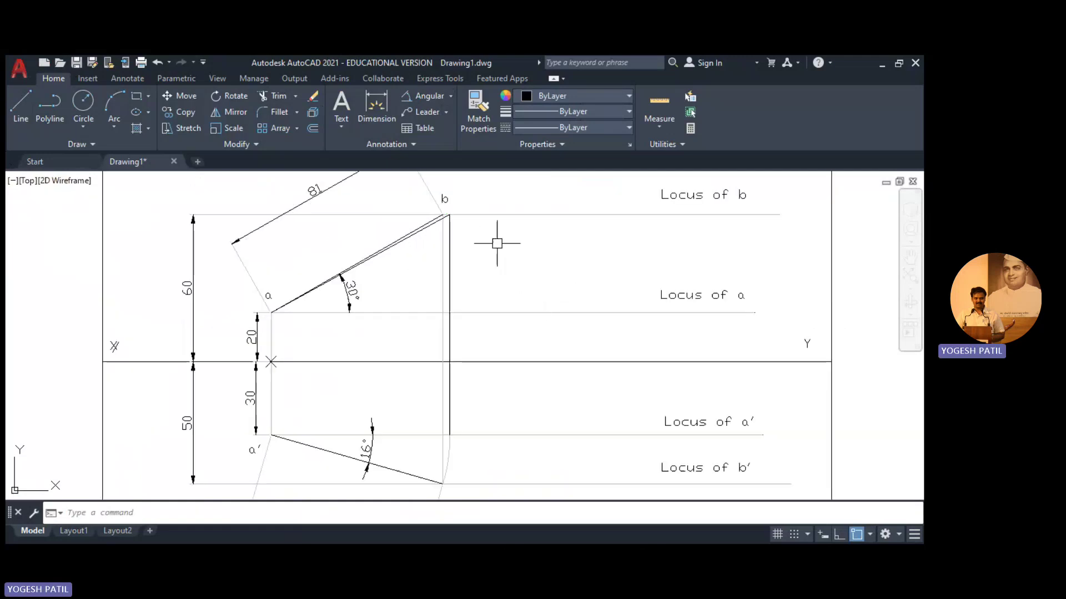
click(450, 406)
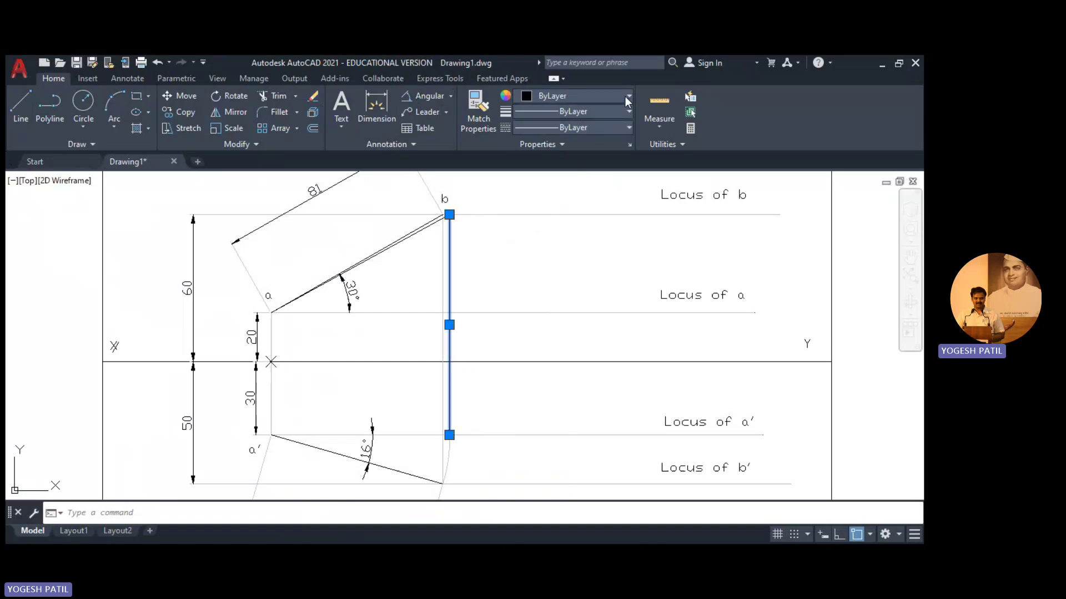
key(Escape)
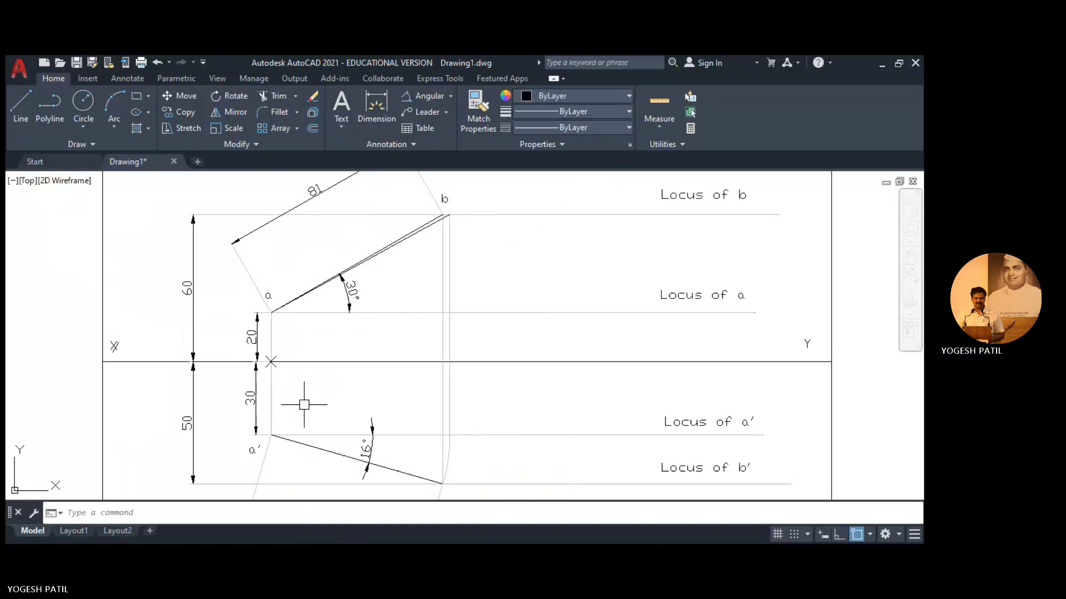
Add the single-line text label b1' beside b, above the end of the new sloping line
click(136, 514)
text(dte)
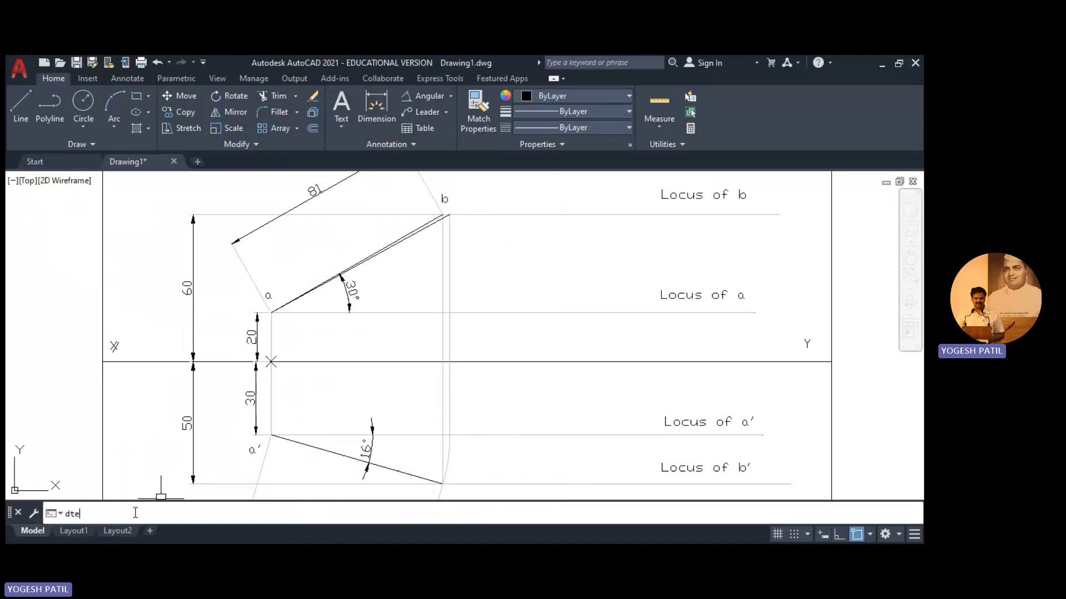
text(xt)
key(Return)
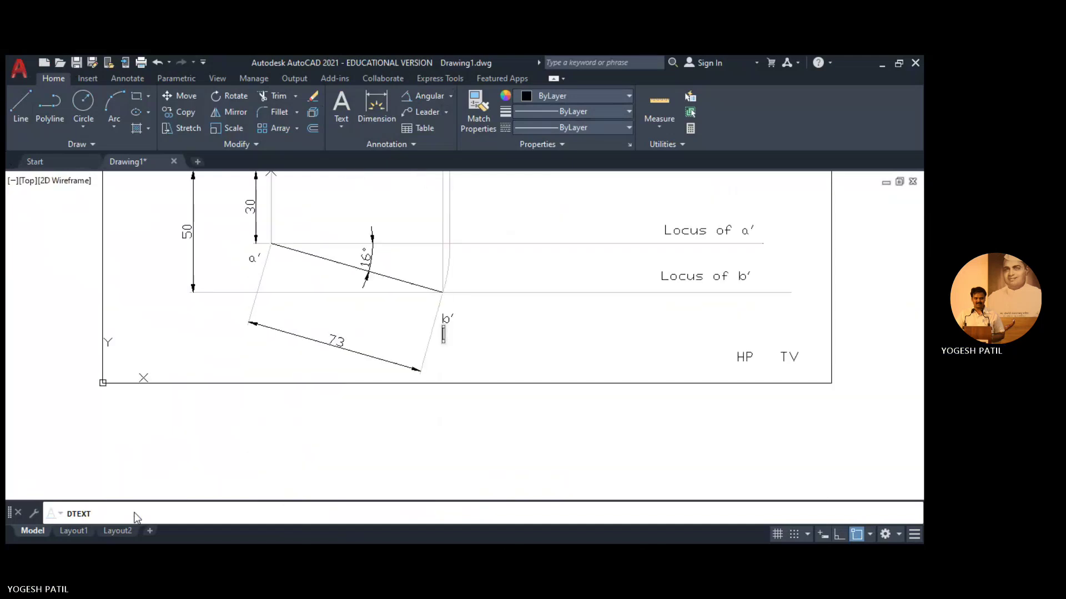
middle_drag(542, 224, 548, 418)
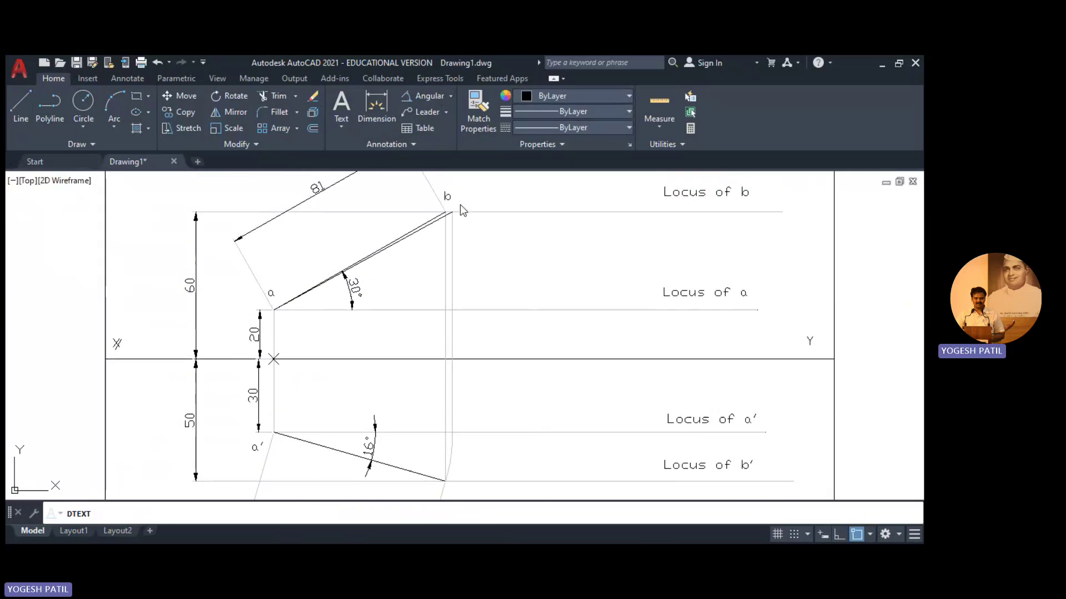
click(457, 205)
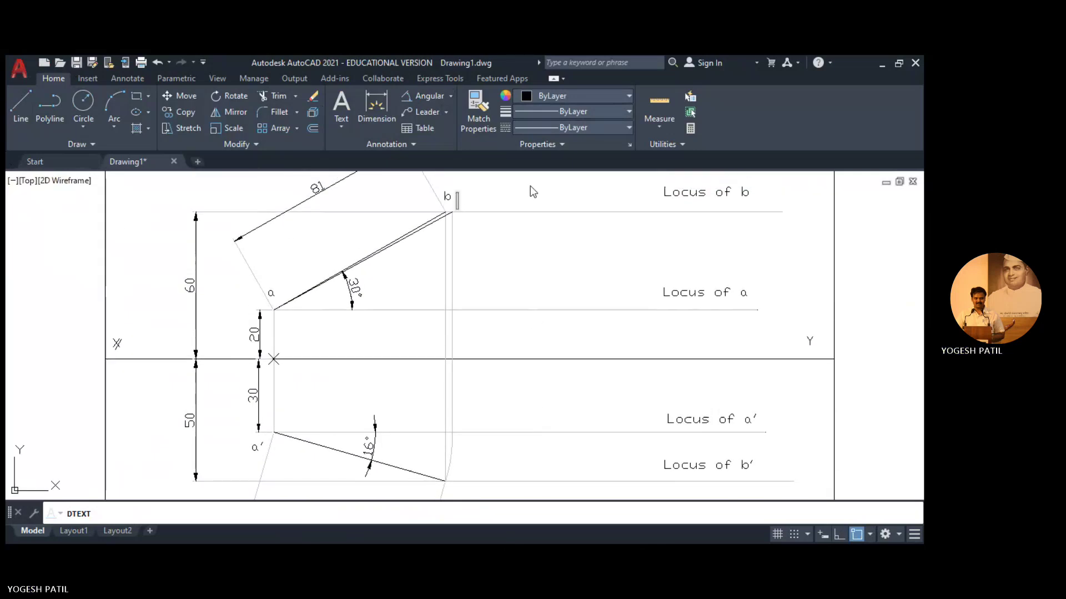
text(b1')
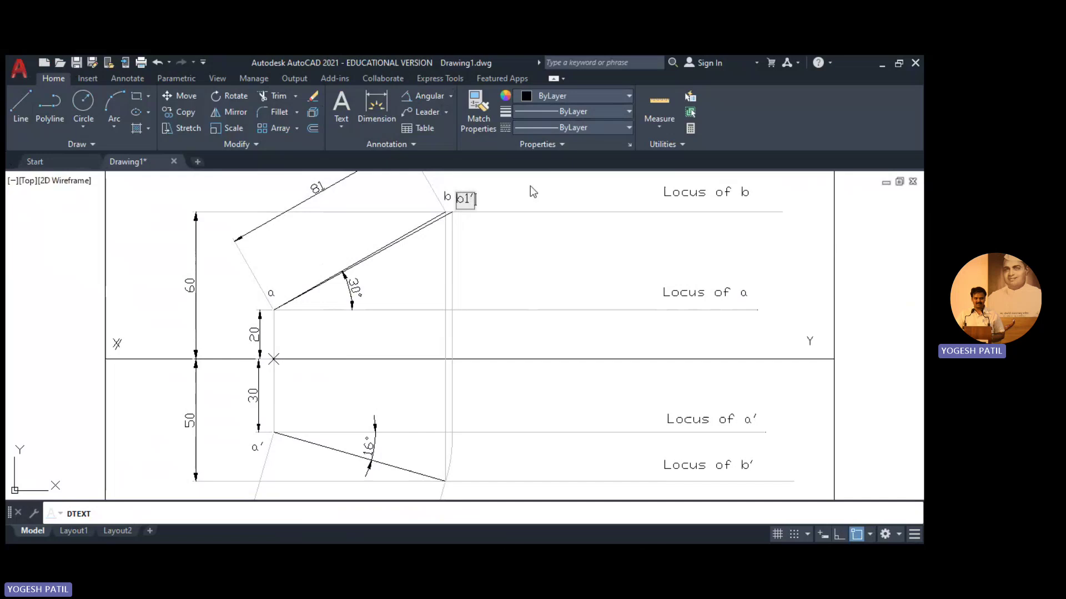
click(551, 259)
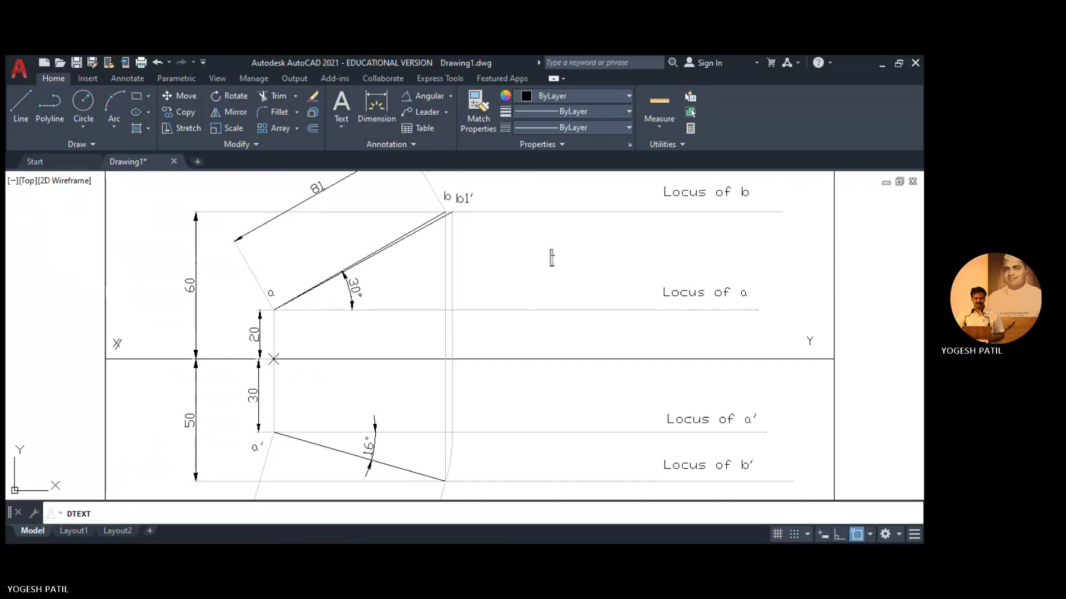
mouse_move(490, 250)
middle_down()
mouse_move(562, 243)
mouse_move(581, 331)
middle_up()
key(Escape)
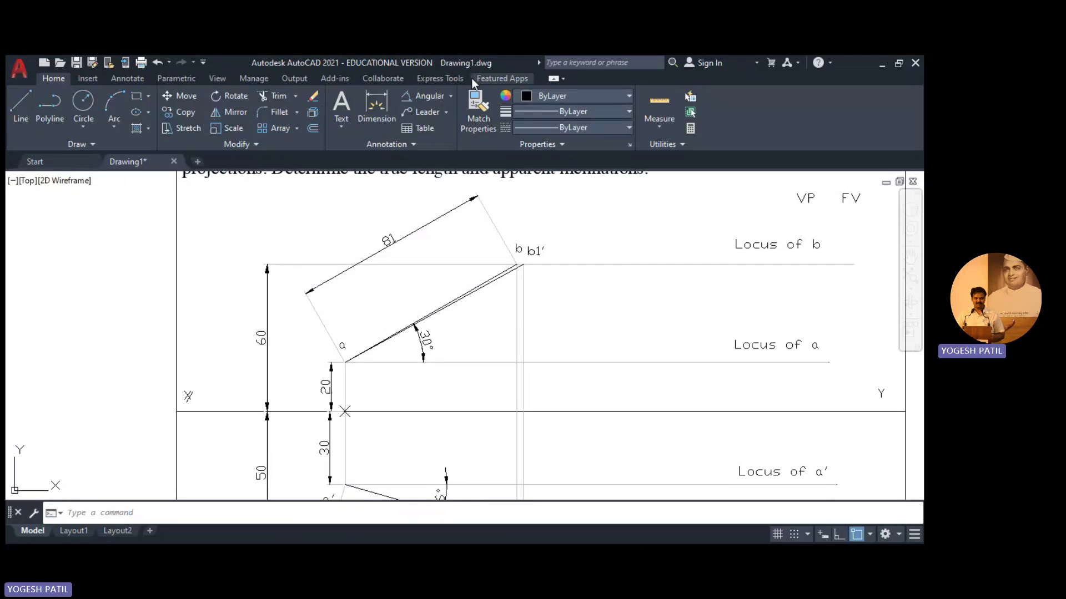
Add an angular dimension between line a-b1' and the locus of a, placed inside the existing 30° dimension
click(438, 103)
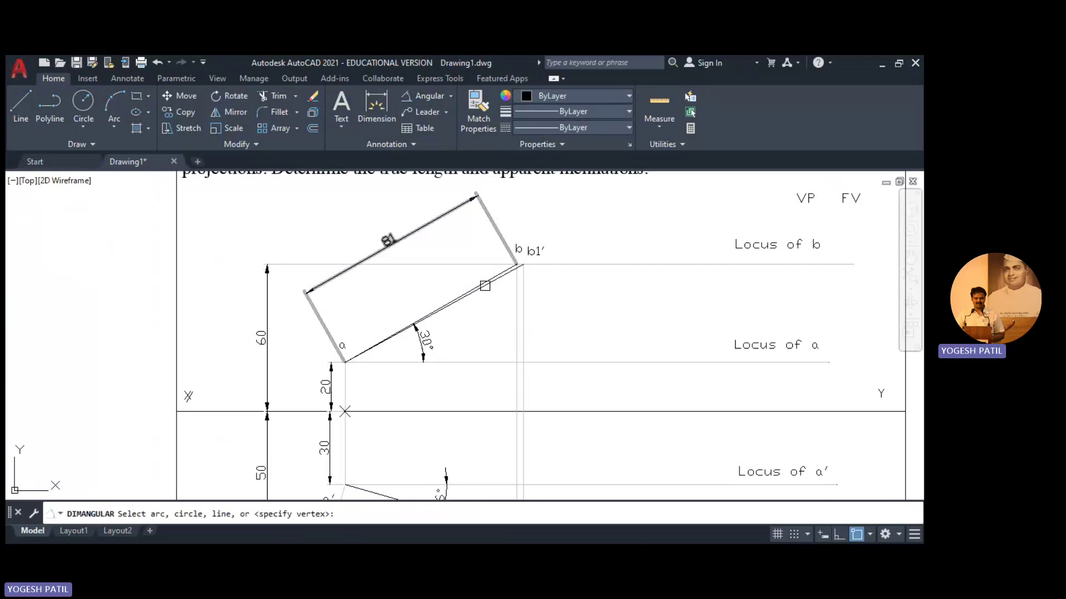
click(483, 291)
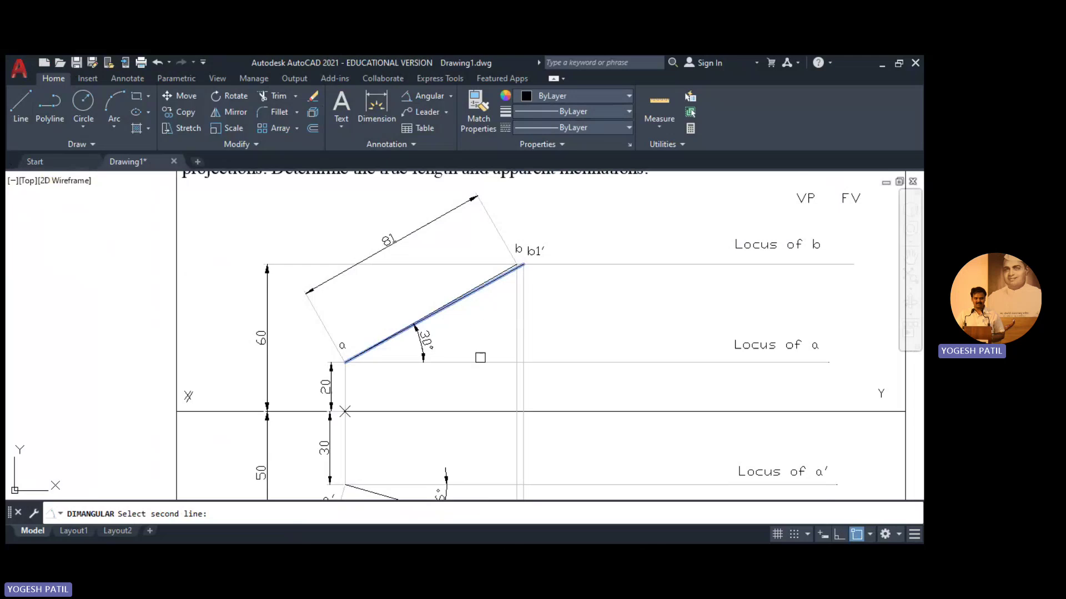
click(480, 361)
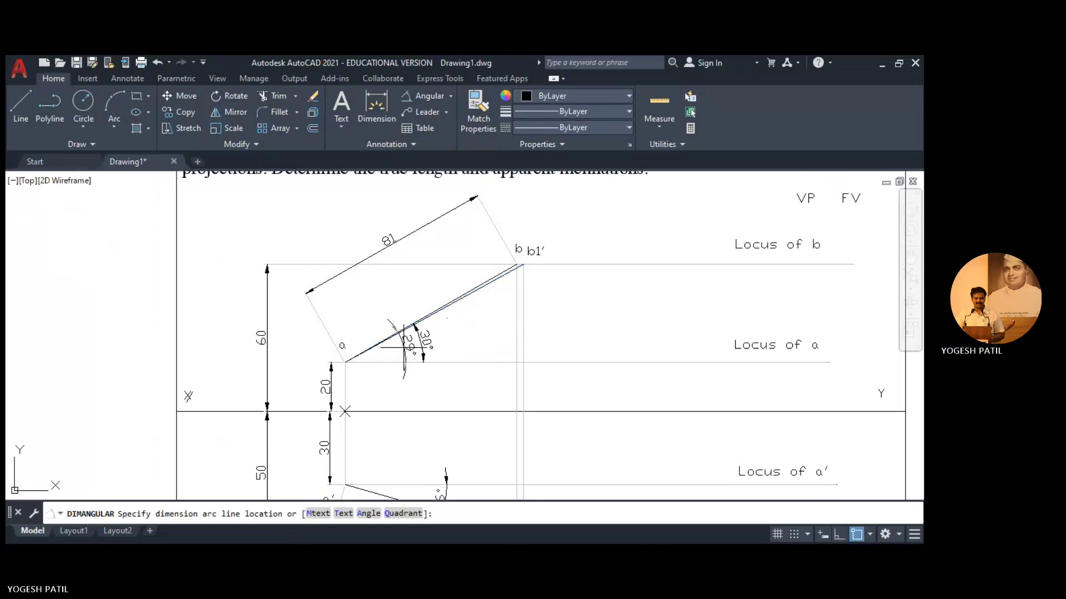
click(404, 347)
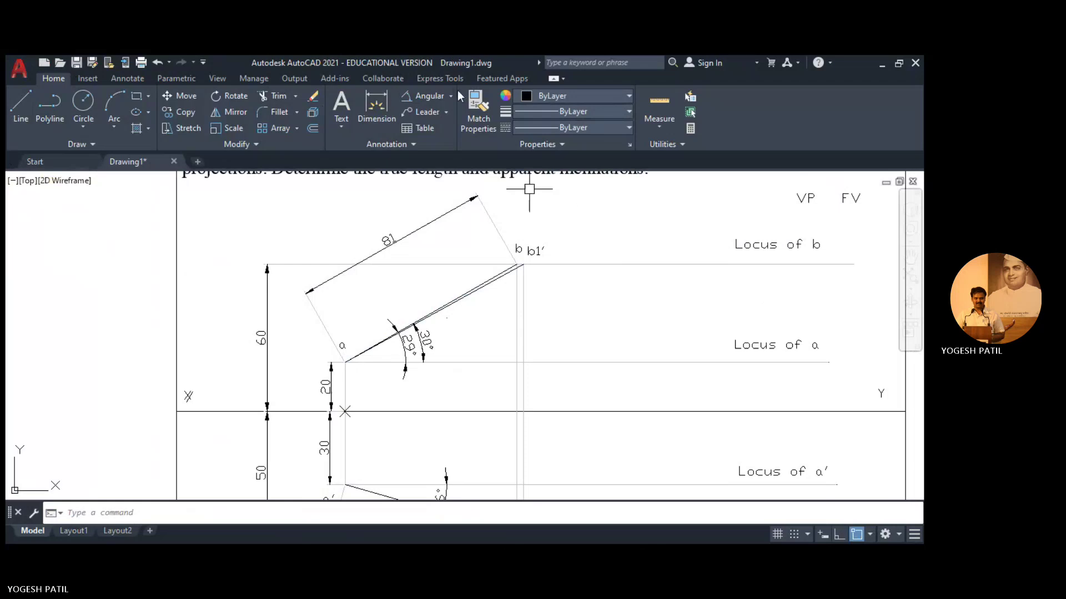
Add an aligned dimension to the line from a to b1', placed beyond the 81 dimension
text(dal)
key(Return)
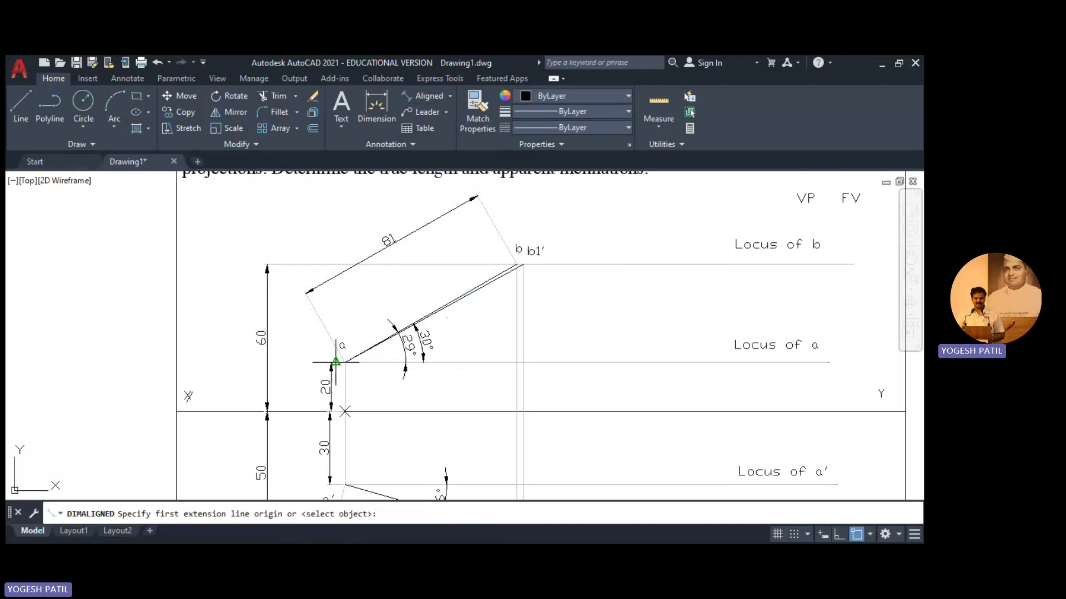
click(345, 362)
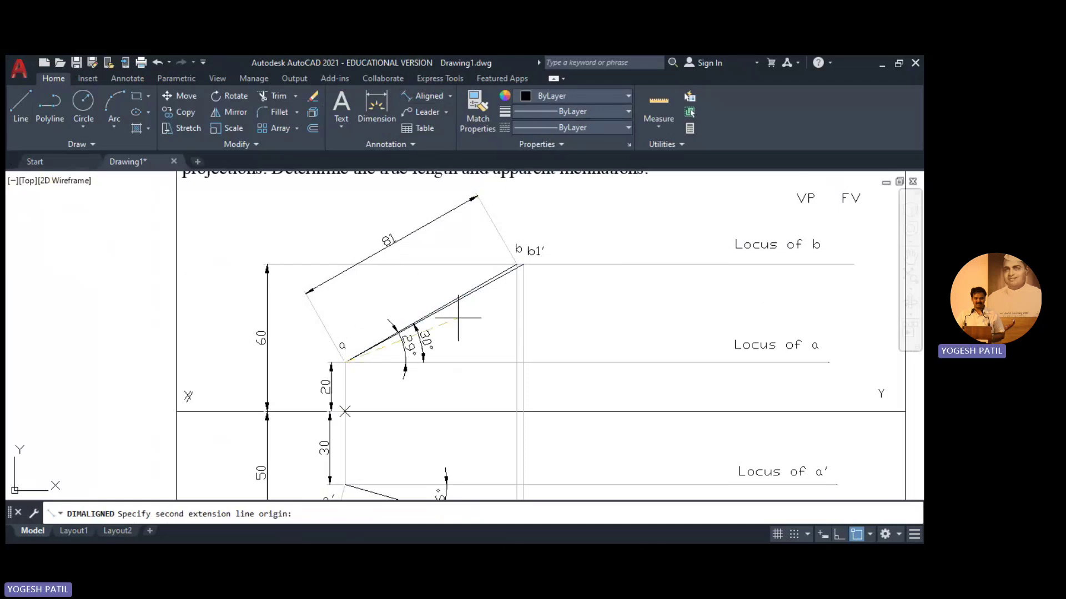
click(523, 265)
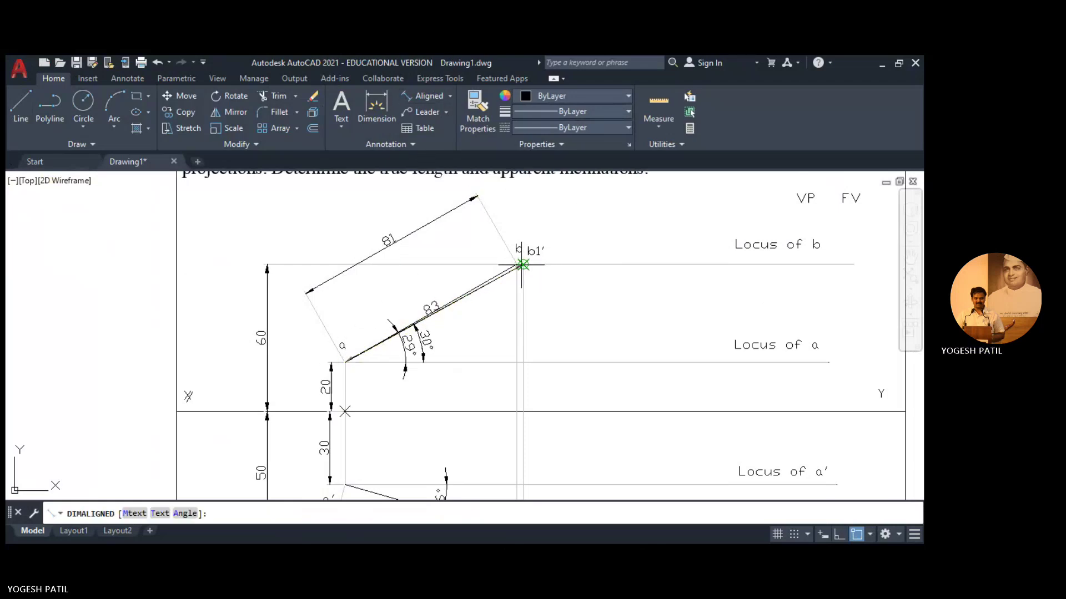
click(427, 199)
Draw a circle centred at a with its radius reaching point b
mouse_move(599, 304)
middle_down()
mouse_move(599, 234)
mouse_move(602, 265)
middle_up()
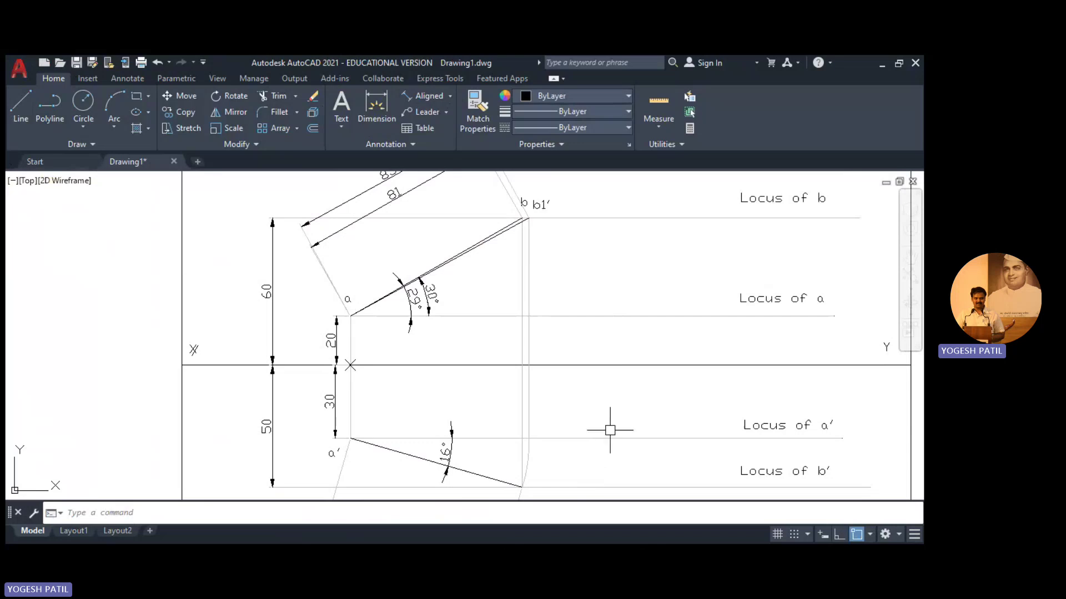
mouse_move(613, 261)
middle_down()
mouse_move(613, 301)
mouse_move(609, 265)
middle_up()
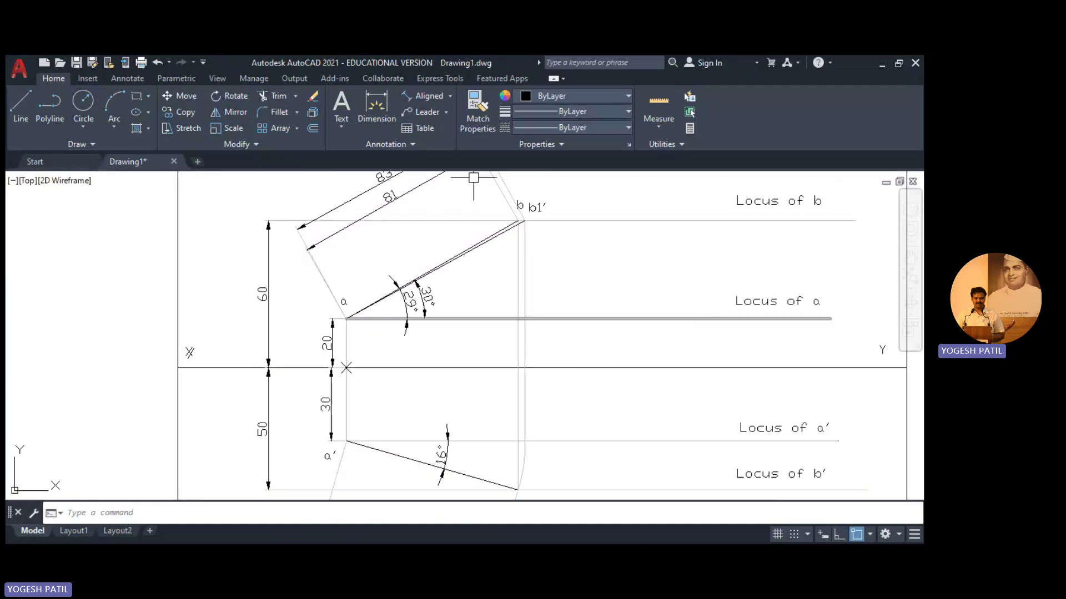
click(88, 105)
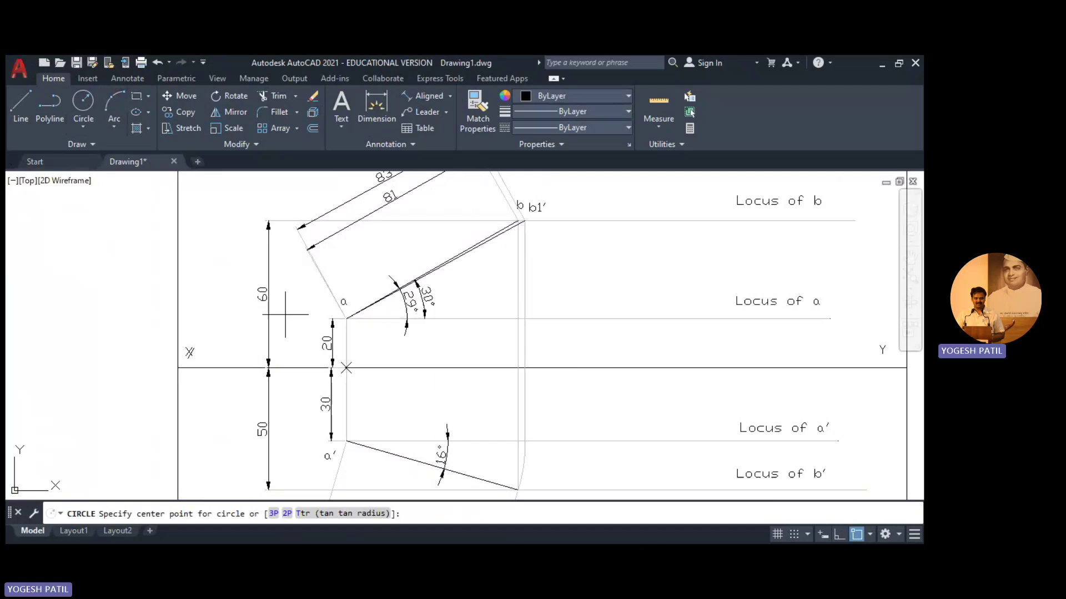
click(346, 318)
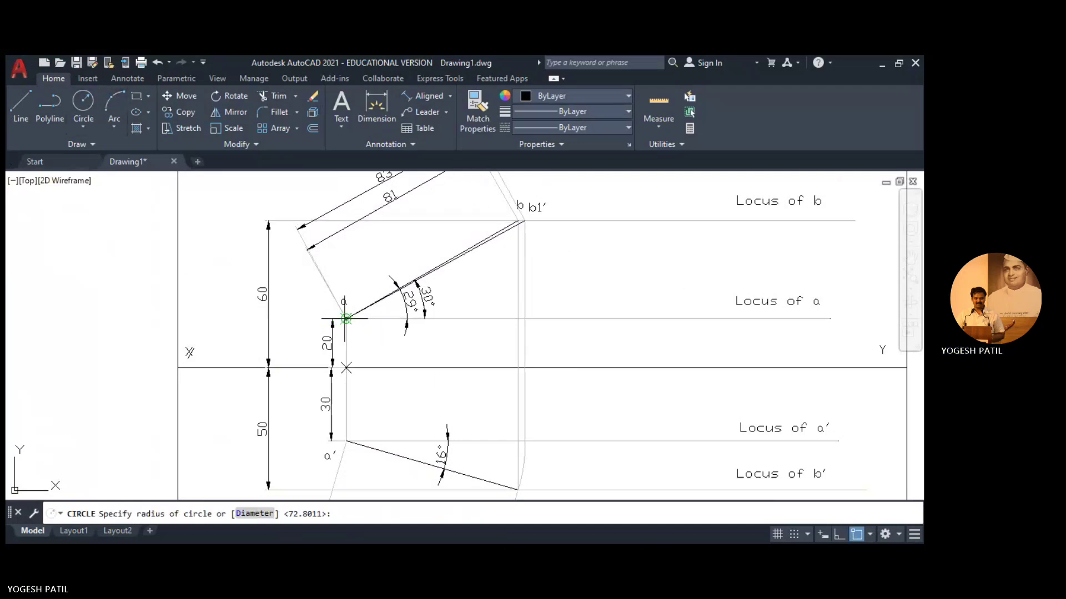
click(518, 221)
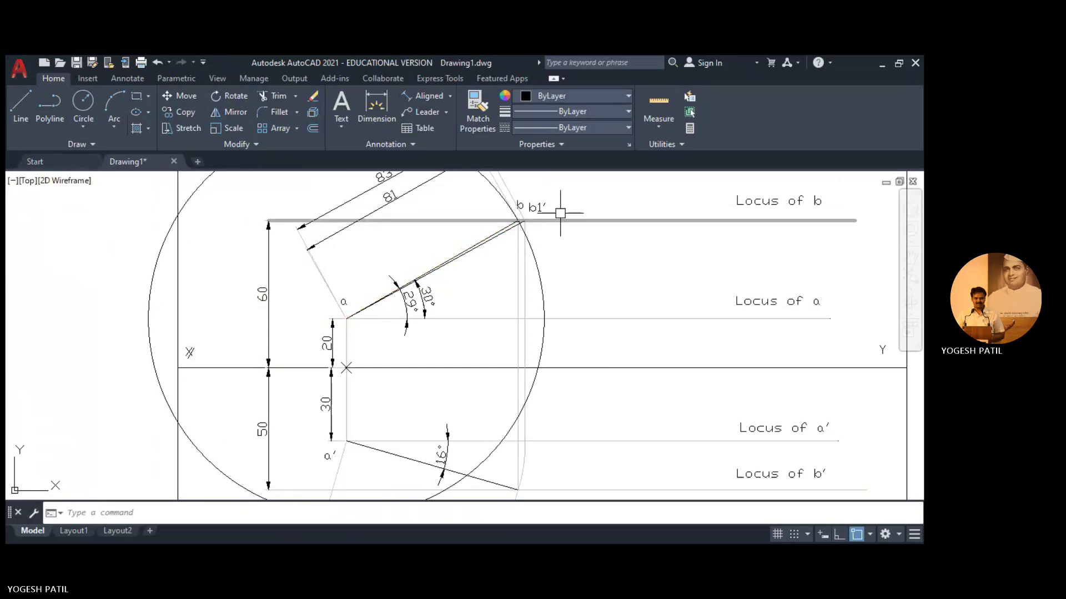
Trim the circle to leave only the arc from b down to the locus of a
mouse_move(598, 211)
middle_down()
mouse_move(616, 228)
mouse_move(621, 265)
middle_up()
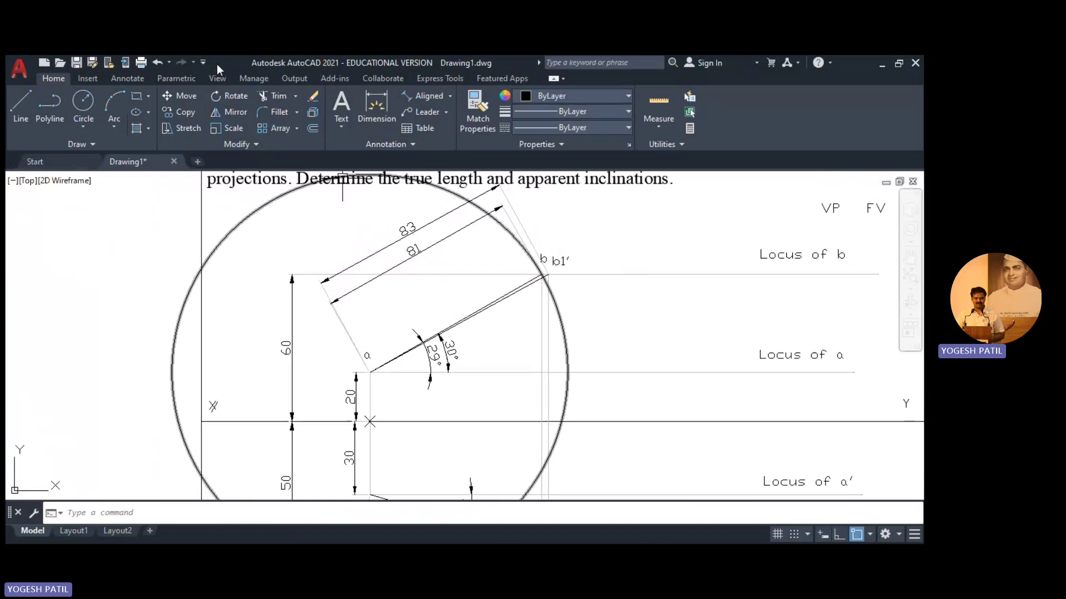
click(262, 98)
click(530, 256)
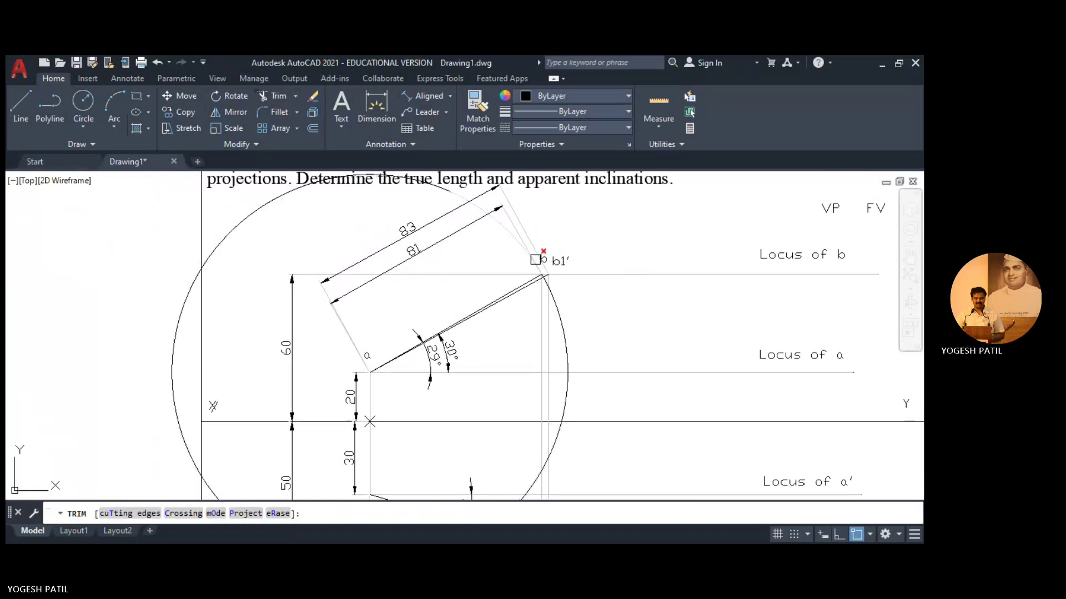
click(443, 187)
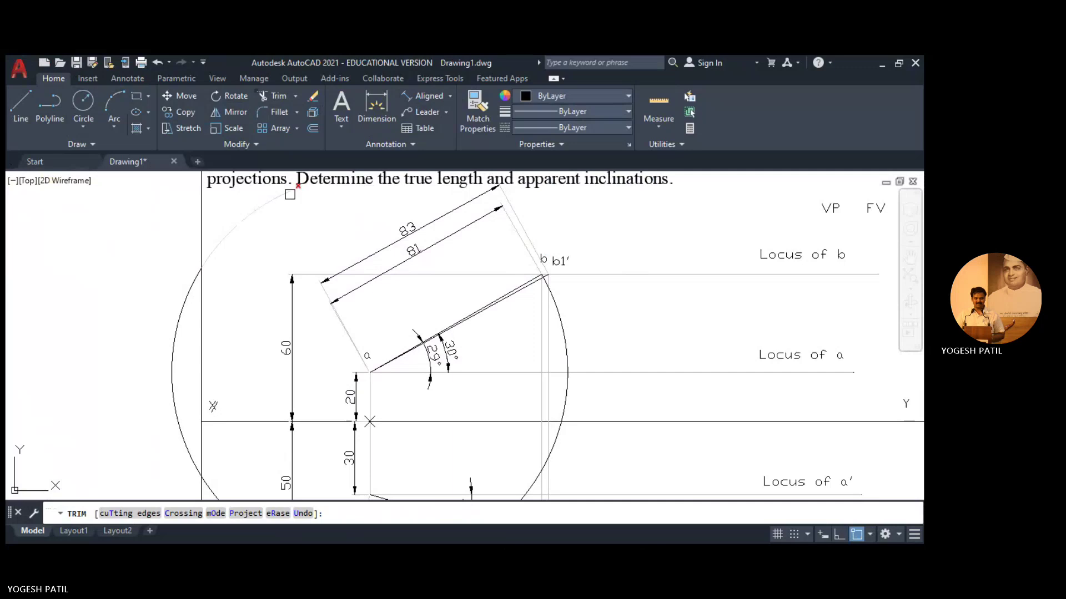
click(171, 321)
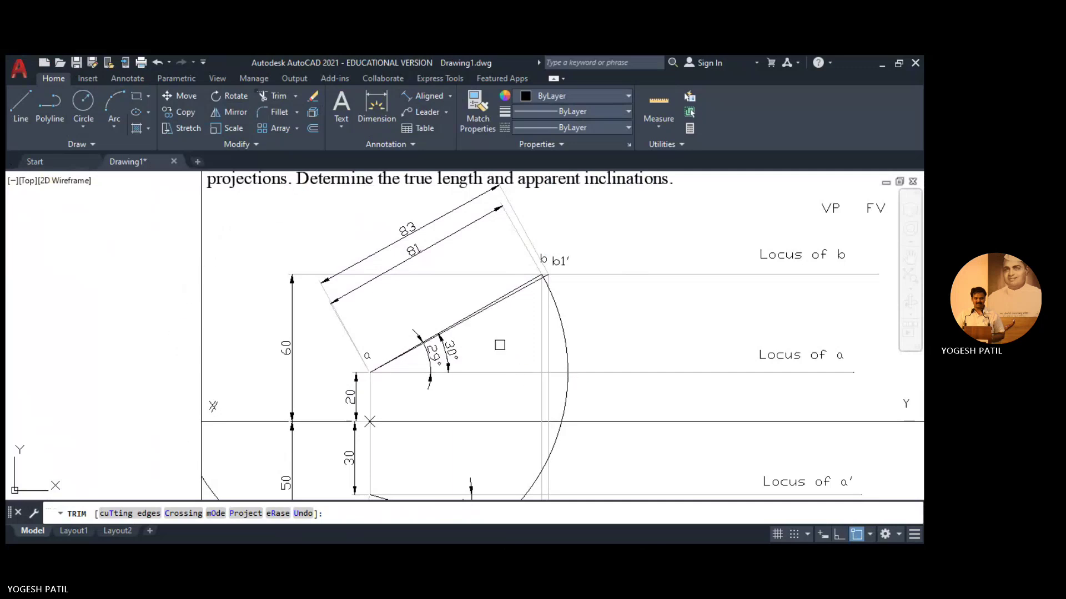
middle_drag(499, 345, 507, 250)
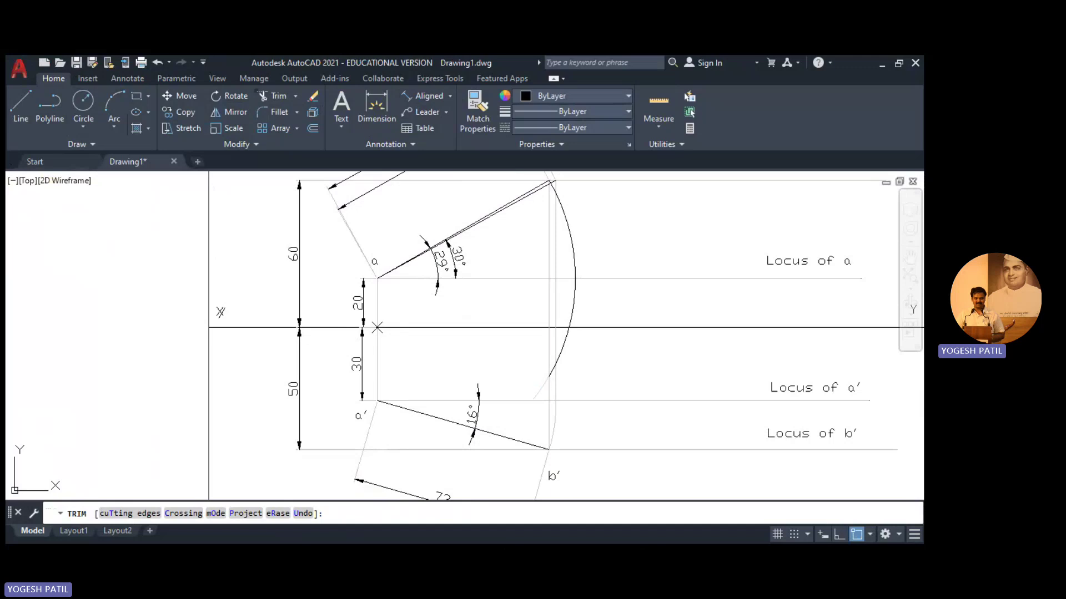
click(572, 319)
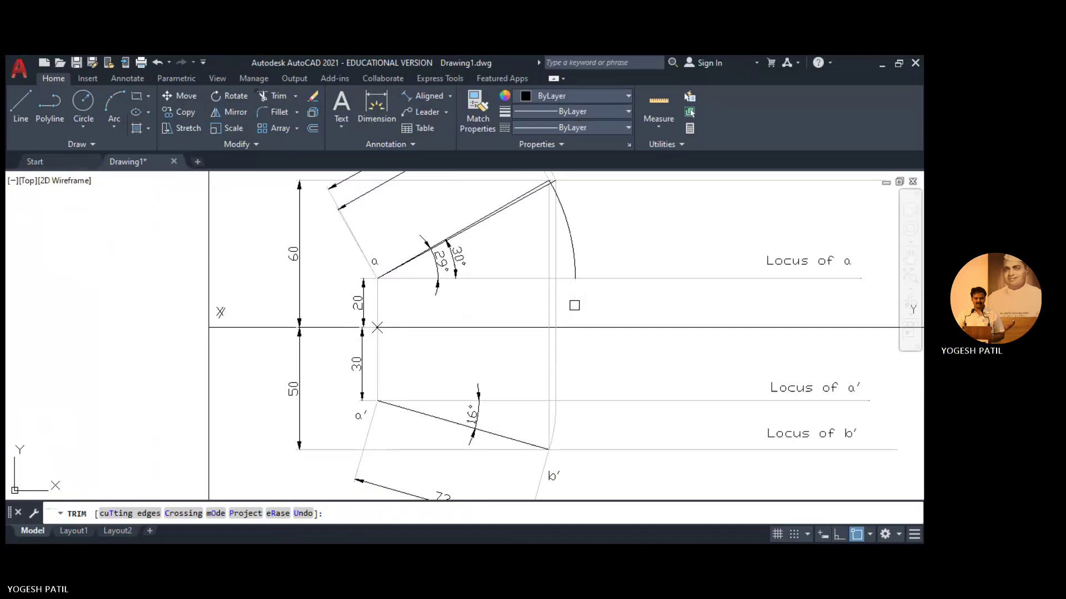
middle_drag(630, 234, 623, 302)
key(Escape)
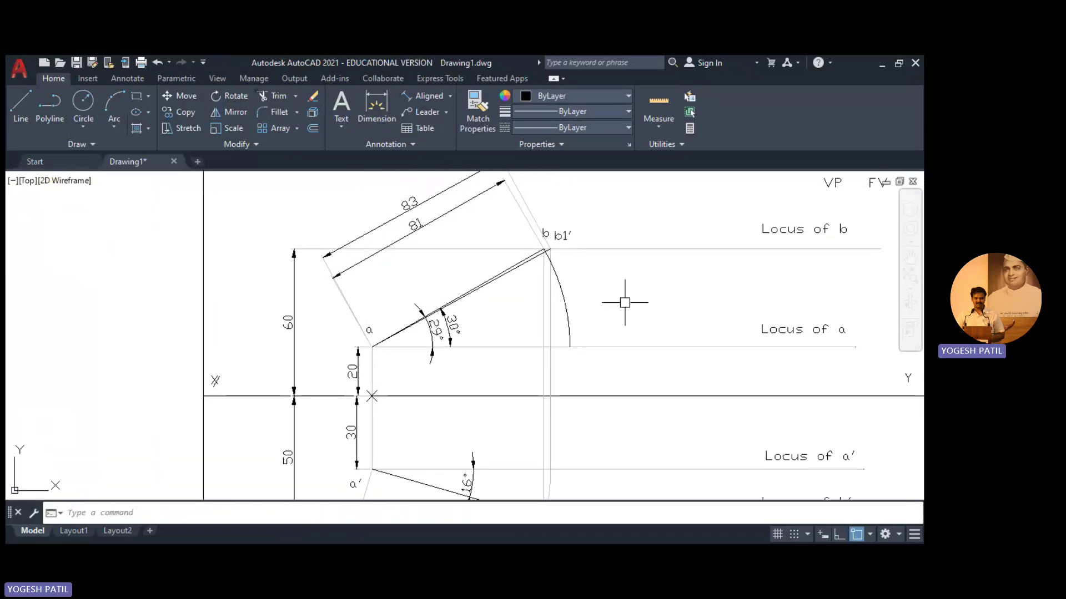
Draw a vertical line from the arc's end on the locus of a down to the locus of b'
click(20, 104)
middle_drag(640, 284, 628, 240)
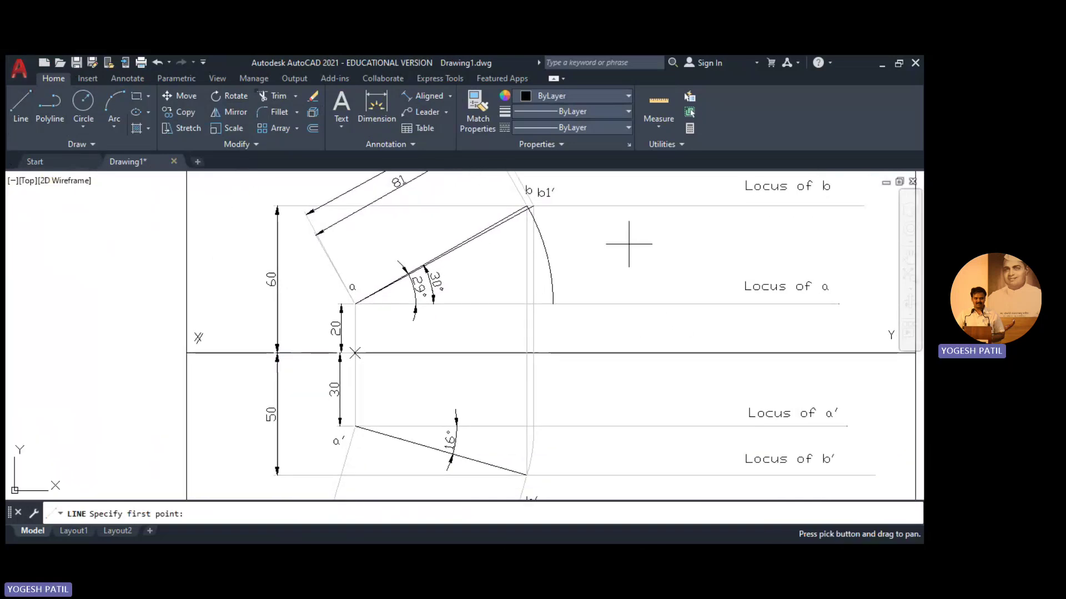
click(552, 304)
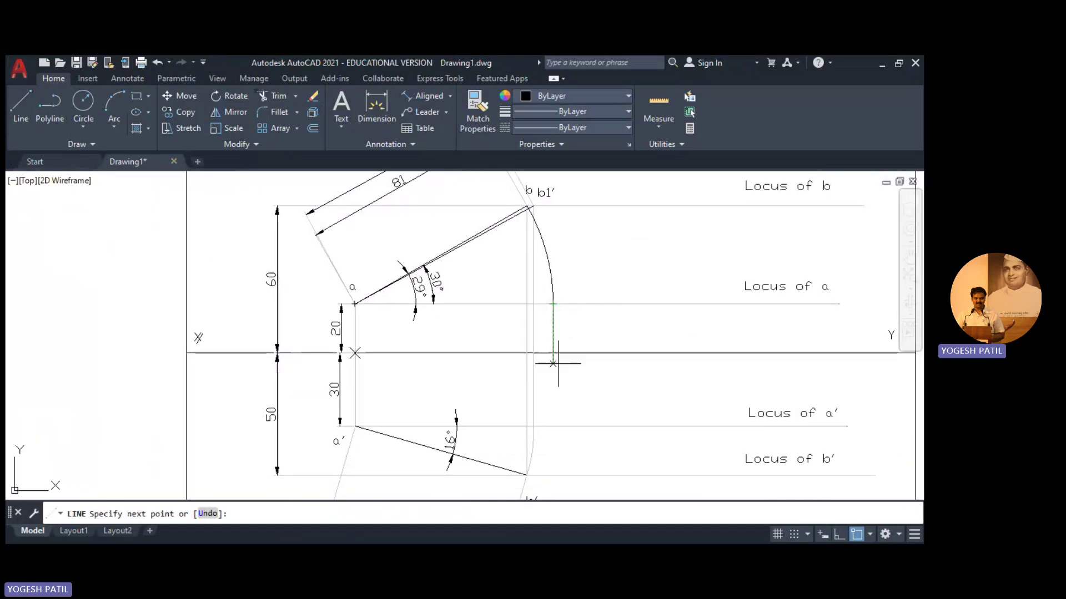
click(551, 477)
key(Return)
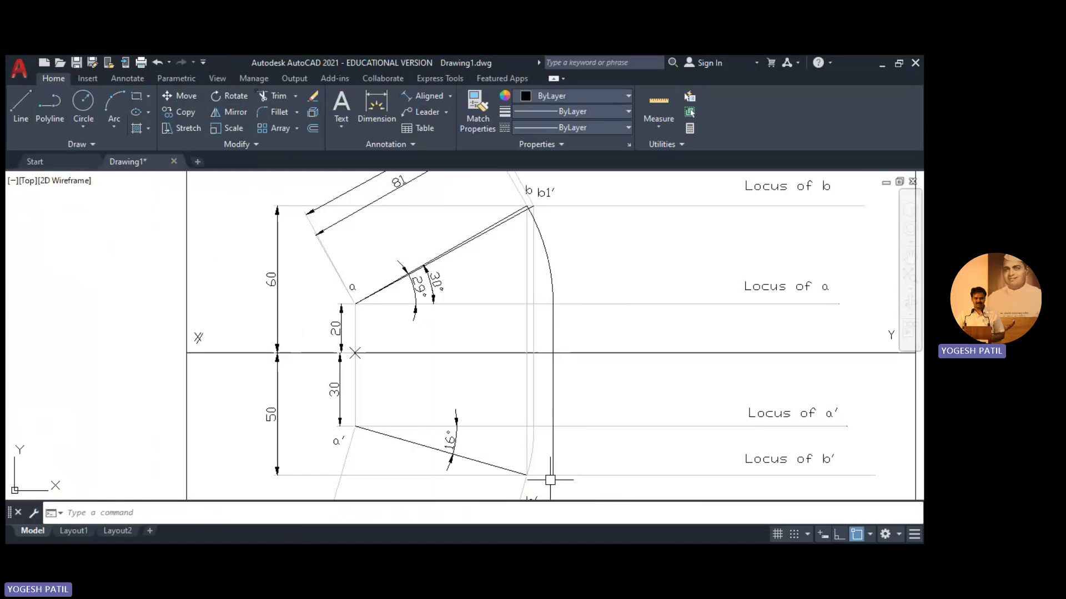
Change the arc from b and the vertical line below it to light gray
click(551, 272)
click(553, 335)
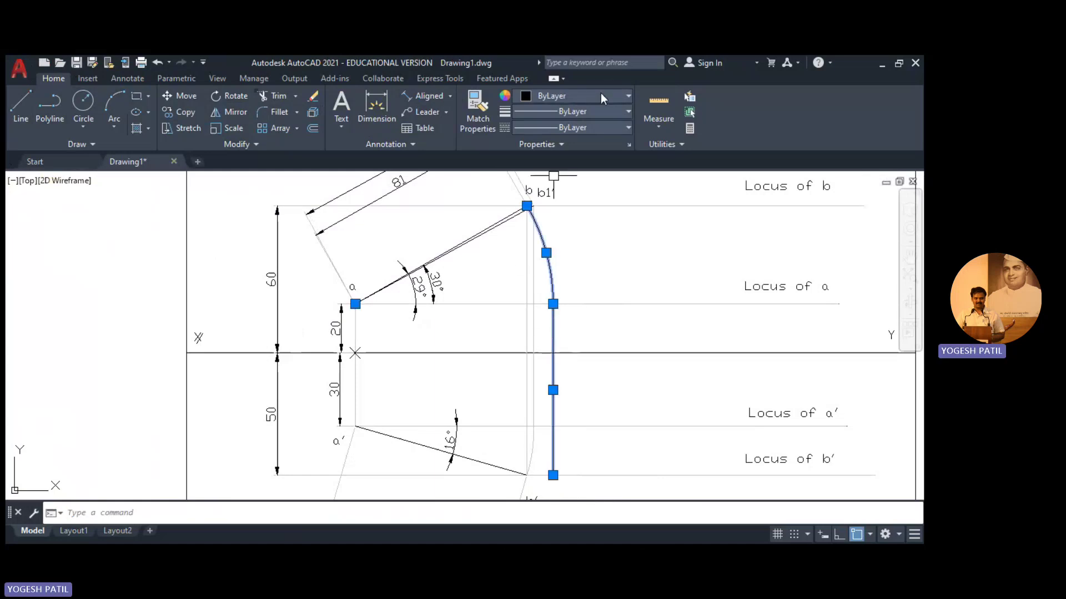
key(Escape)
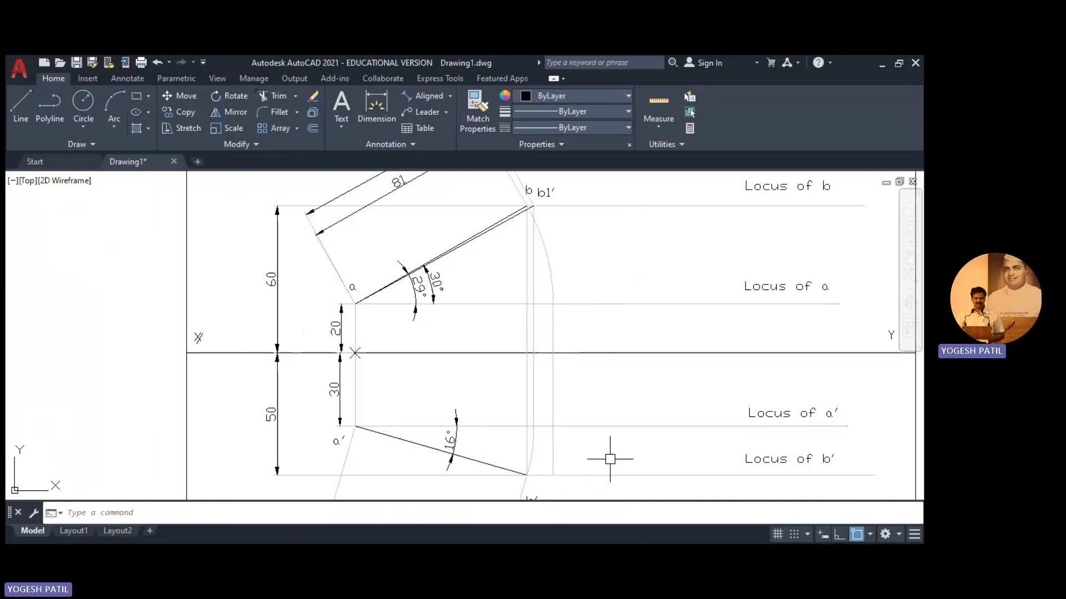
Draw a line from a' to the point where the new vertical line meets the locus of b'
middle_drag(611, 457, 610, 409)
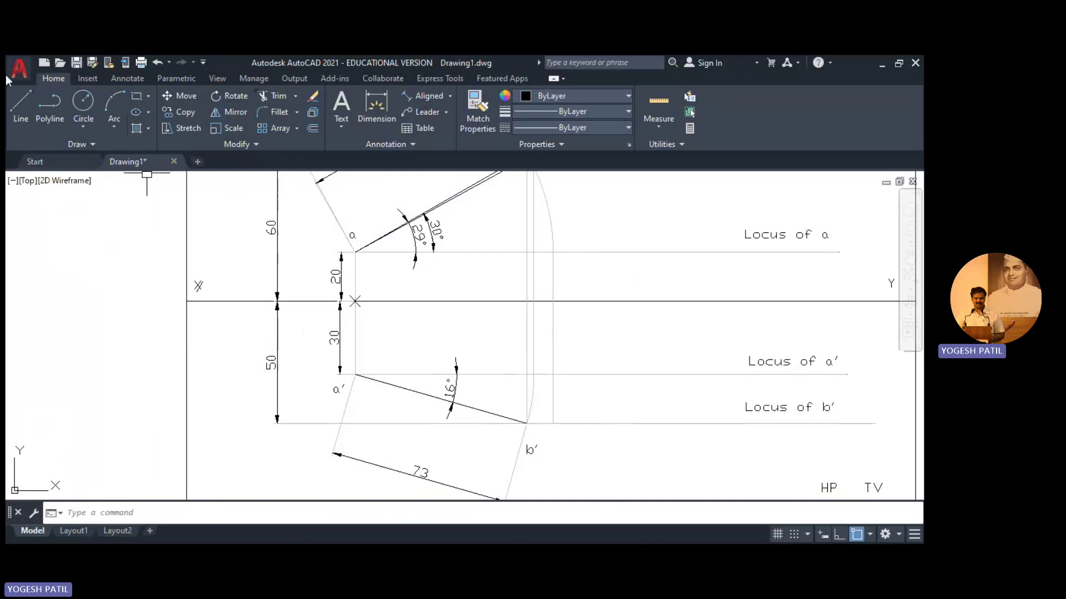
click(21, 106)
click(356, 375)
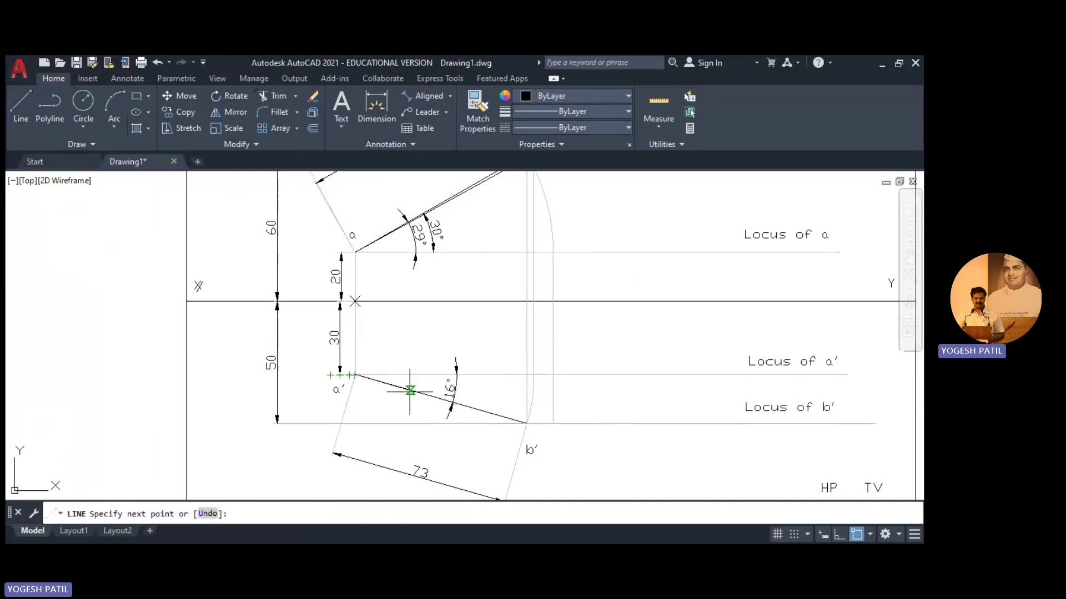
click(553, 424)
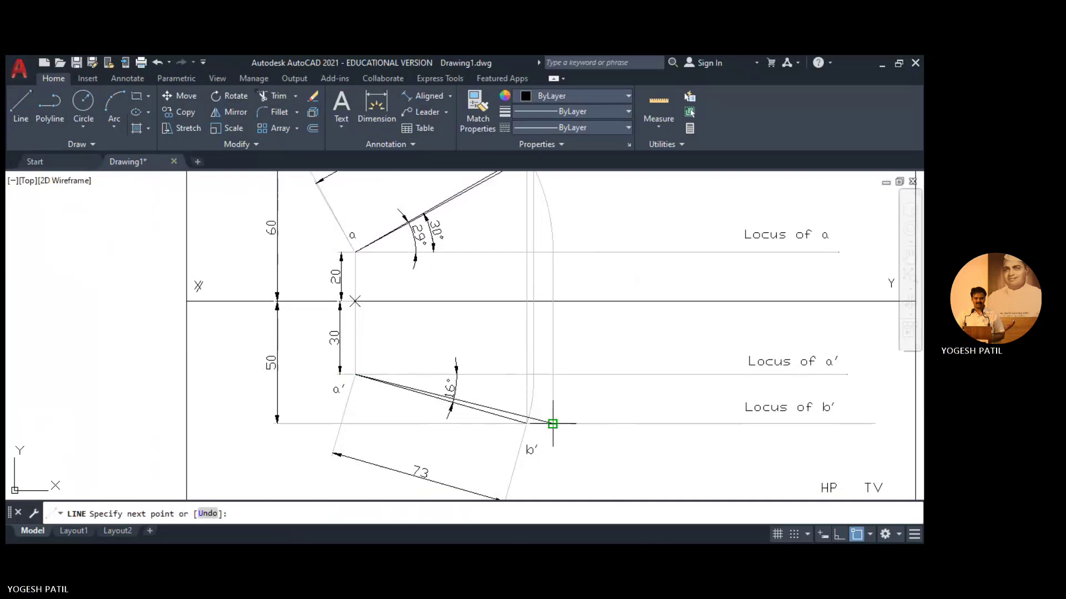
key(Return)
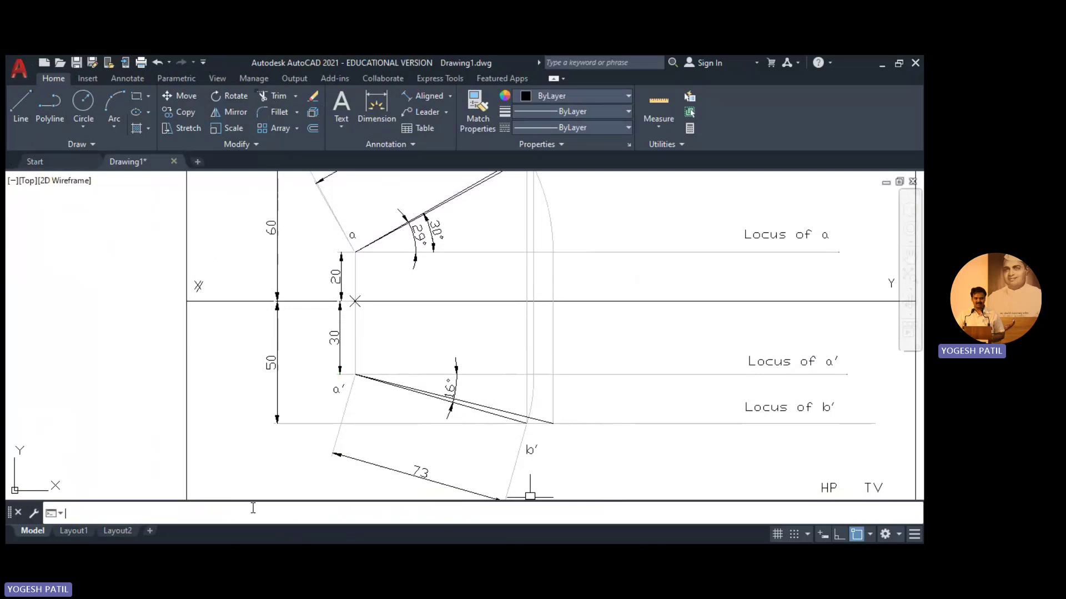
text(dtext)
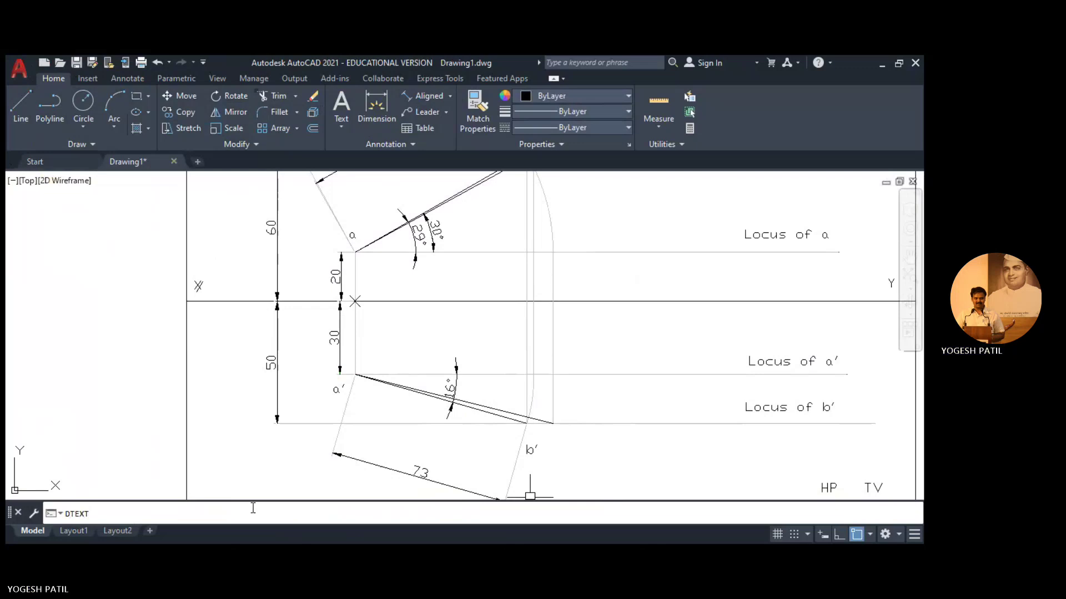
key(Return)
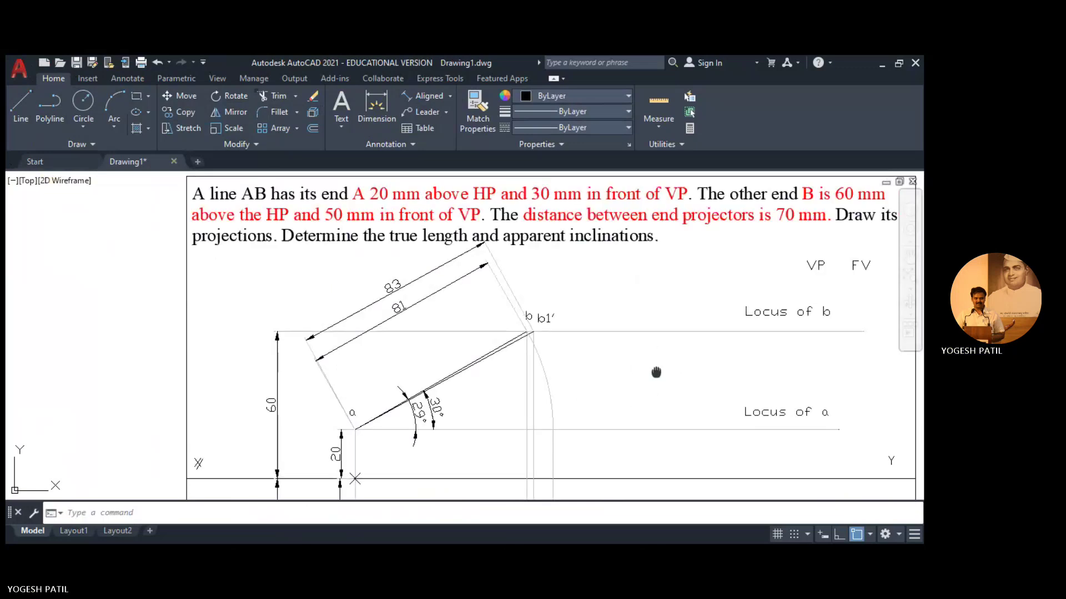
middle_drag(656, 373, 618, 209)
click(530, 460)
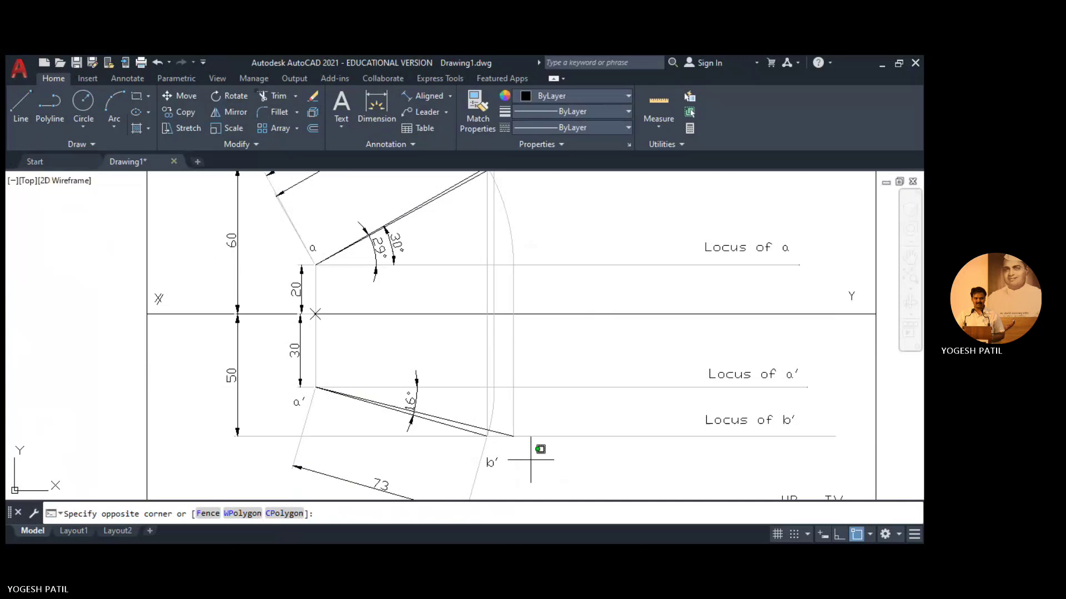
click(556, 476)
Add the single-line text label b" beside b', below the end of the new sloping line, with default height and zero rotation
text(d)
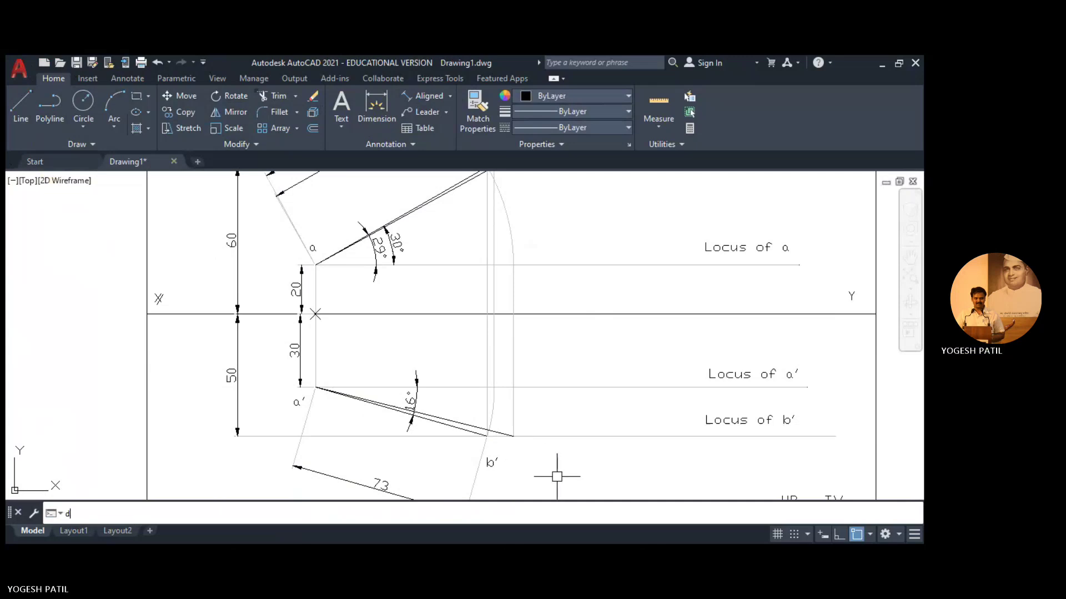
text(text)
key(Return)
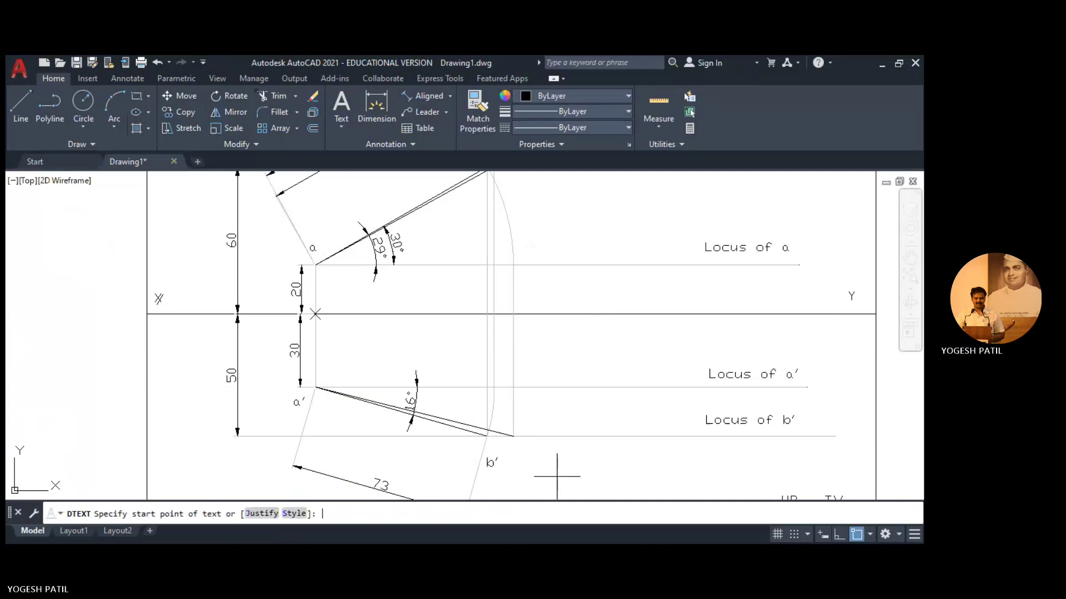
click(558, 464)
key(Return)
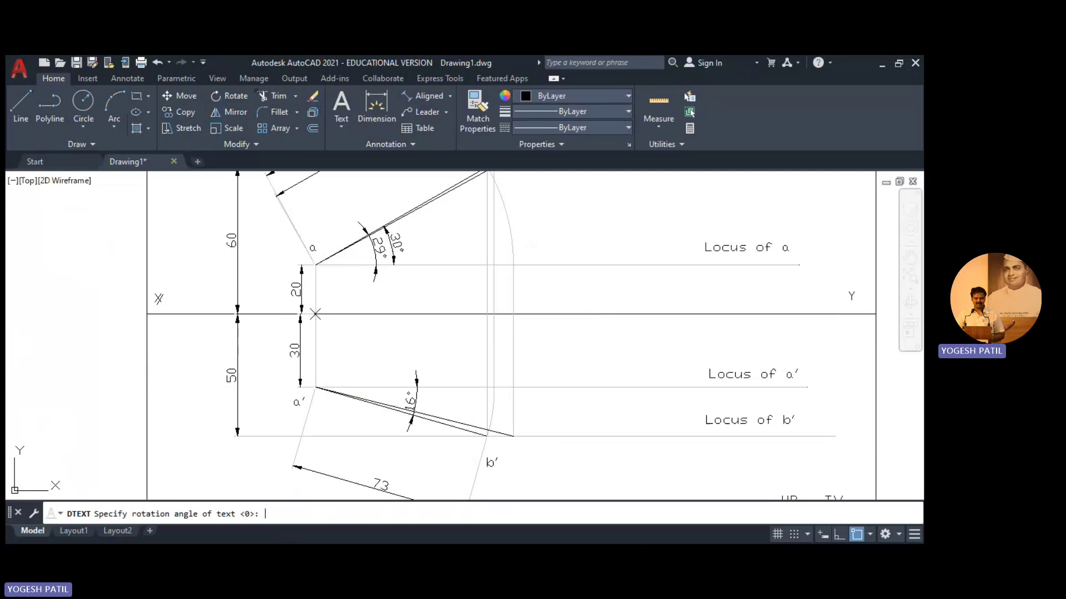
key(Return)
click(514, 438)
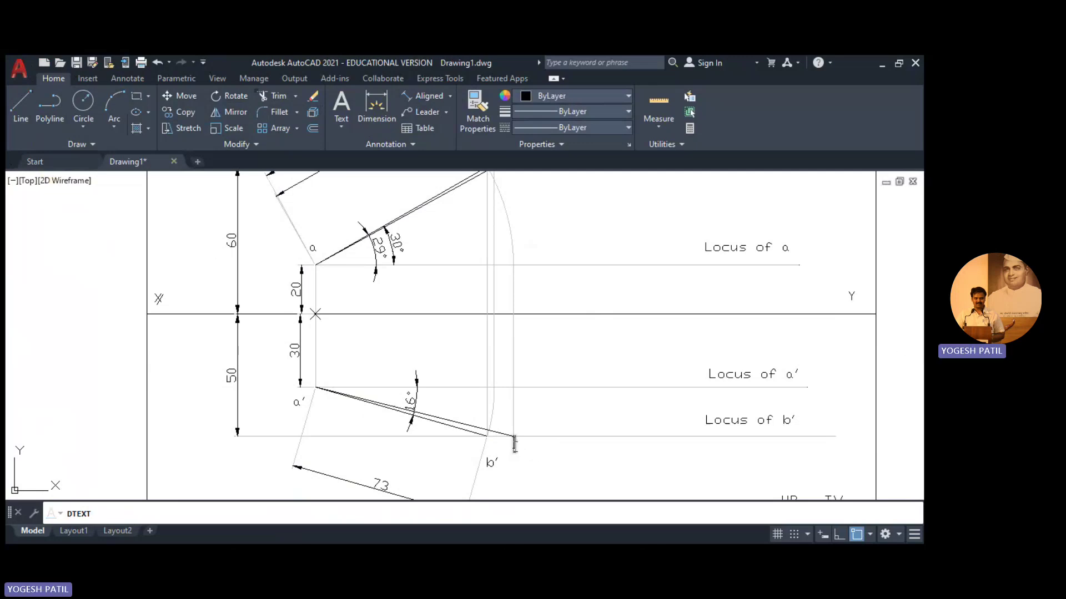
click(512, 460)
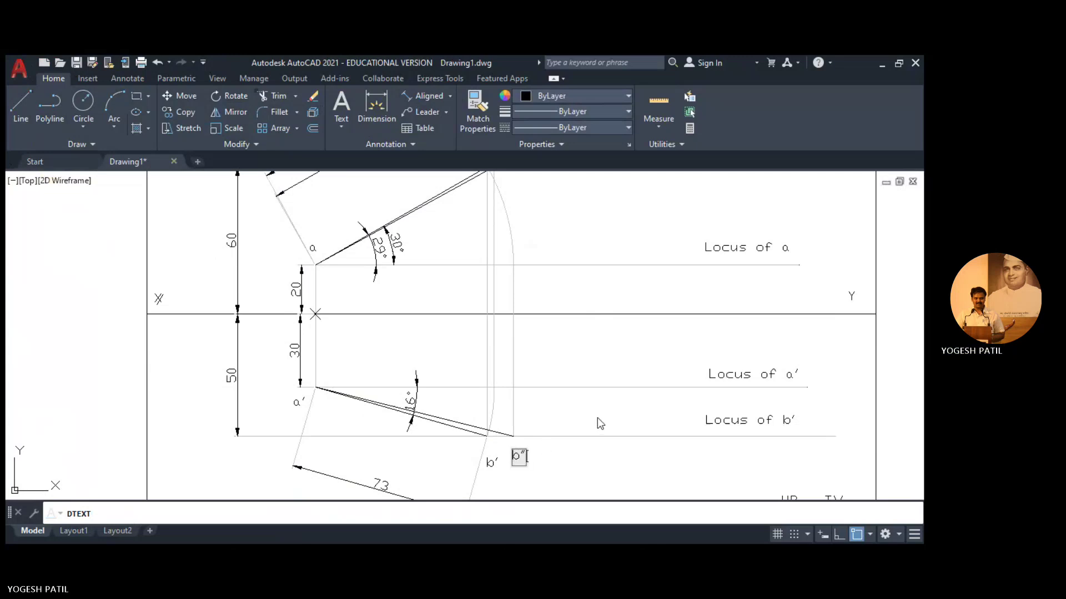
key(Return)
key(Return)
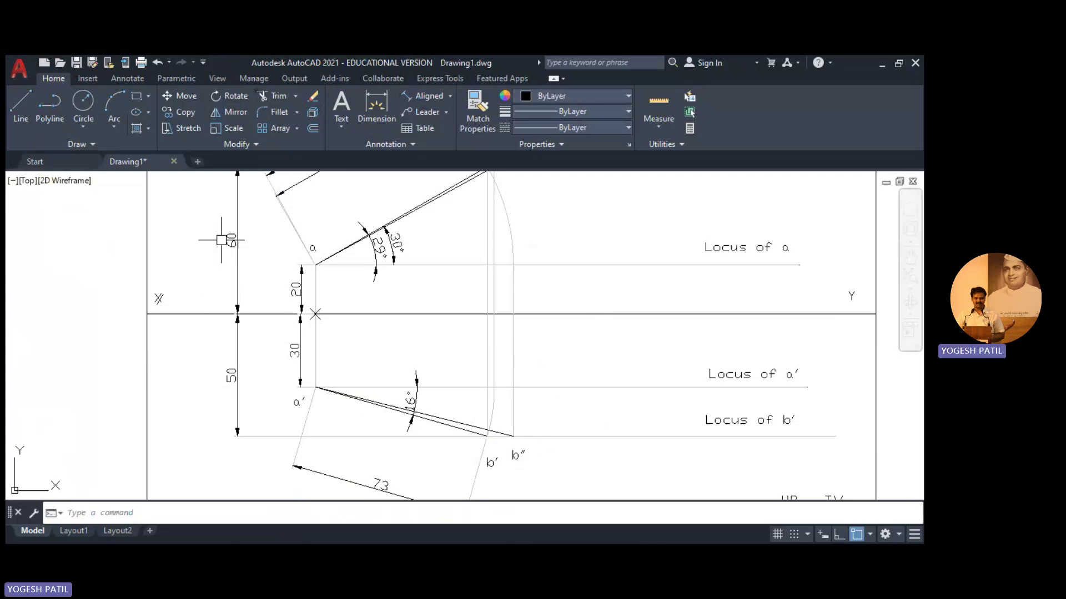
Add an aligned dimension to the line from a' to b", placed between the line and the 73 dimension
click(427, 101)
click(315, 387)
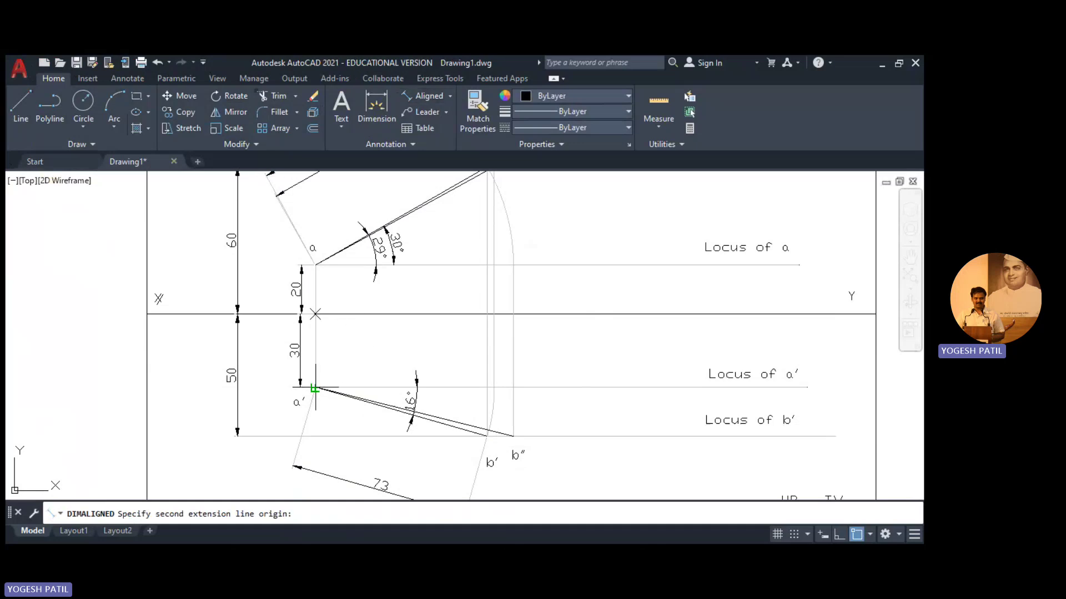
click(513, 437)
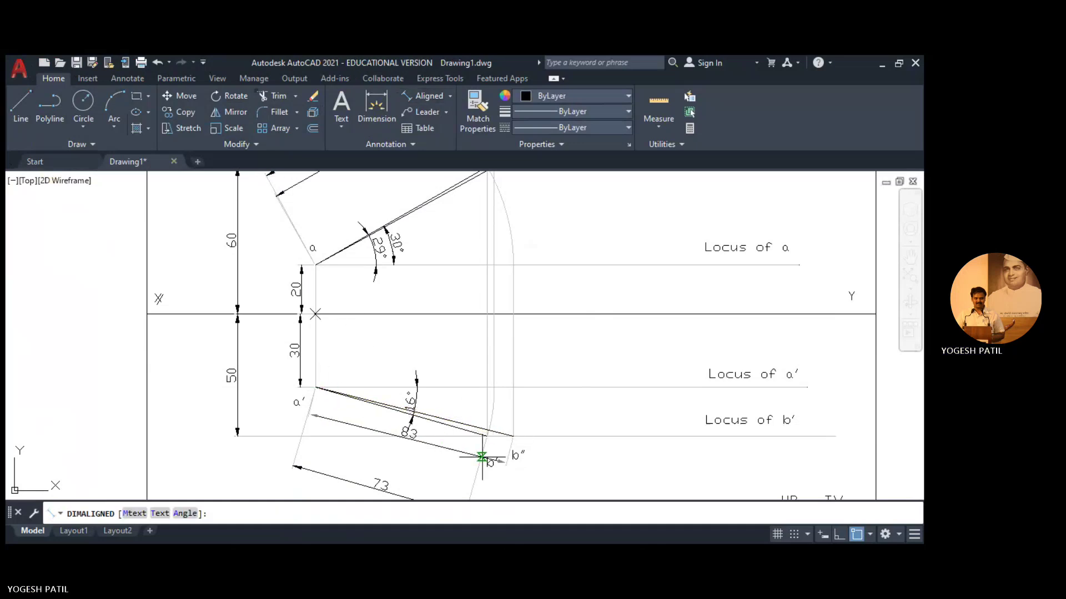
middle_drag(486, 487, 500, 417)
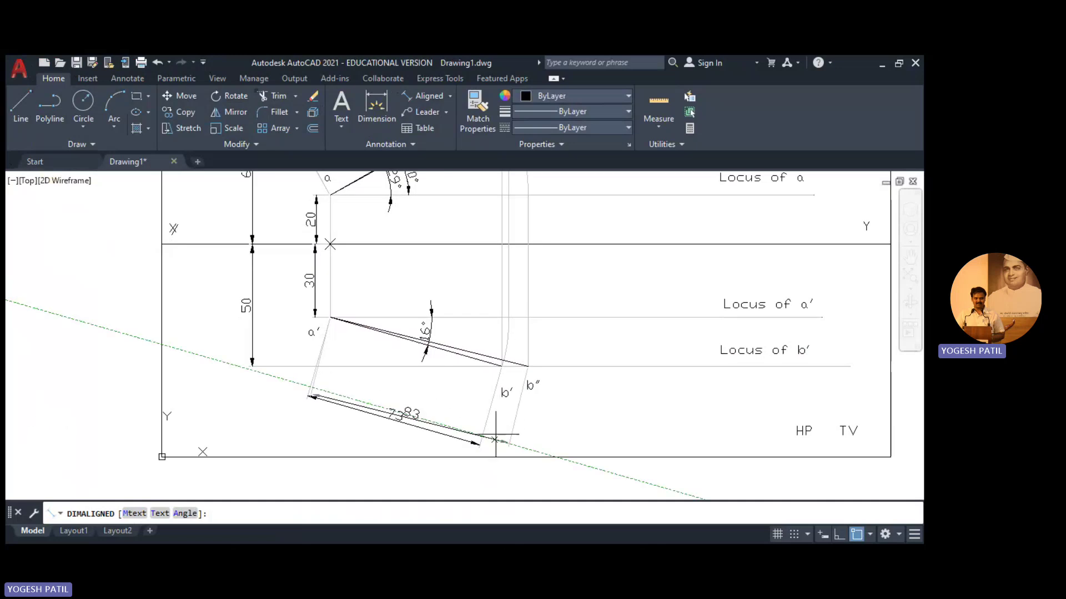
click(504, 419)
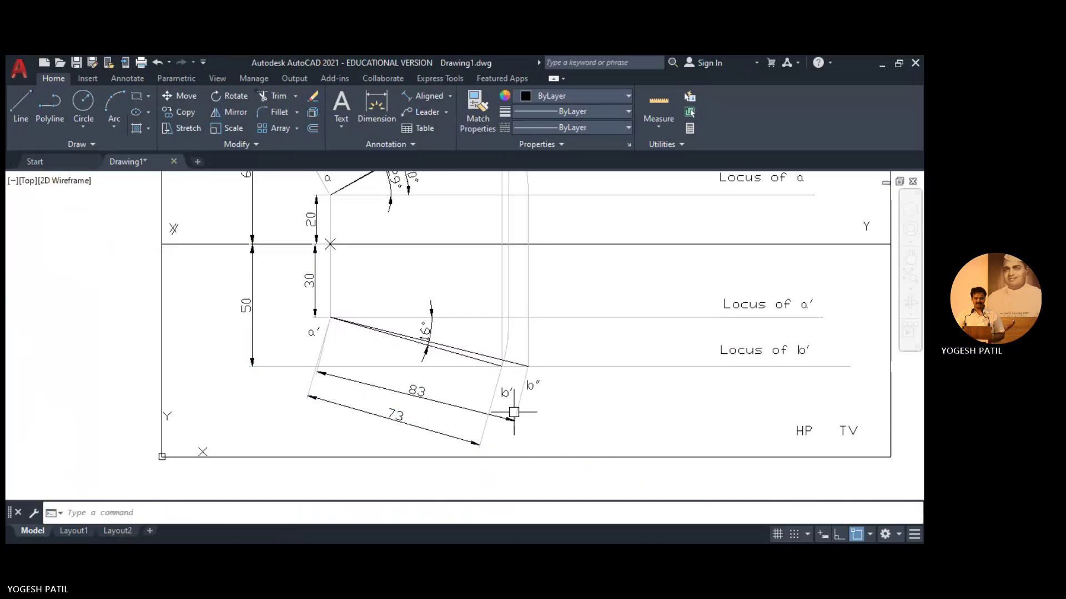
Add an angular dimension between the locus of a' and the line from a' to b", placed beyond the 16° dimension
click(450, 96)
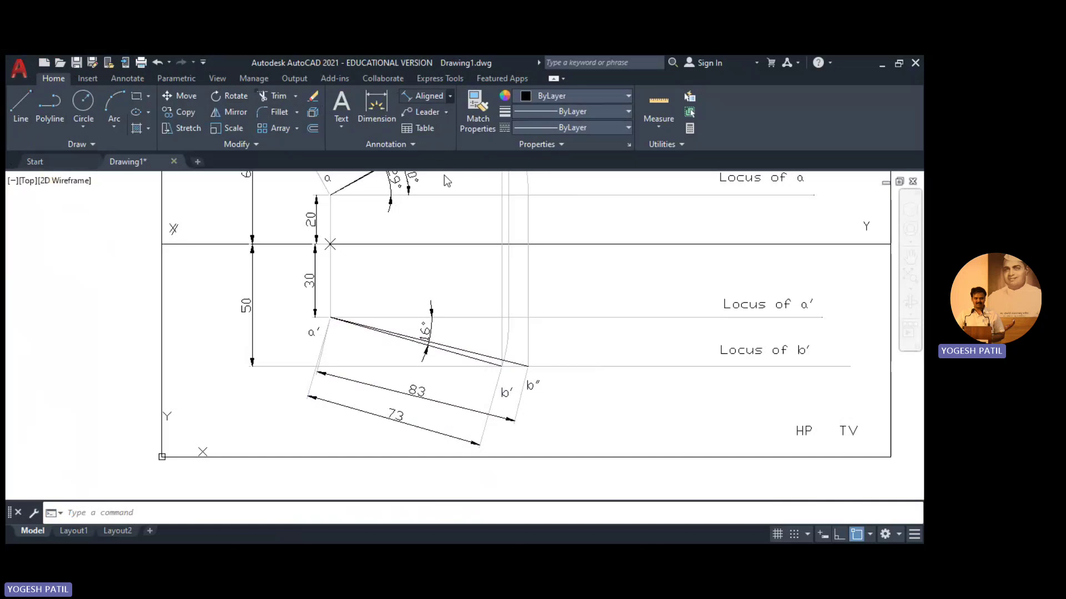
click(444, 175)
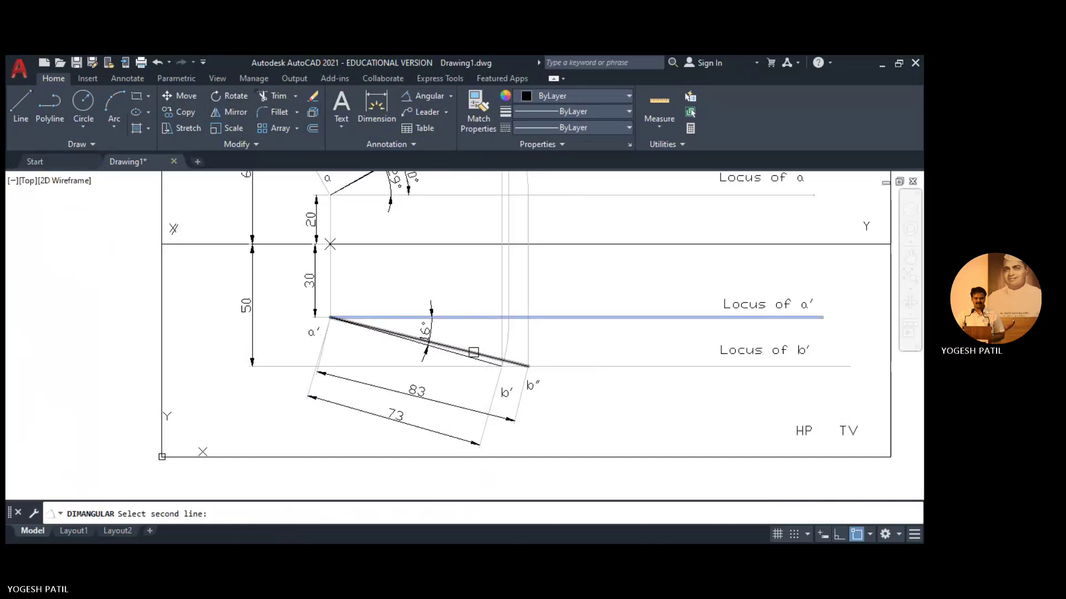
click(475, 352)
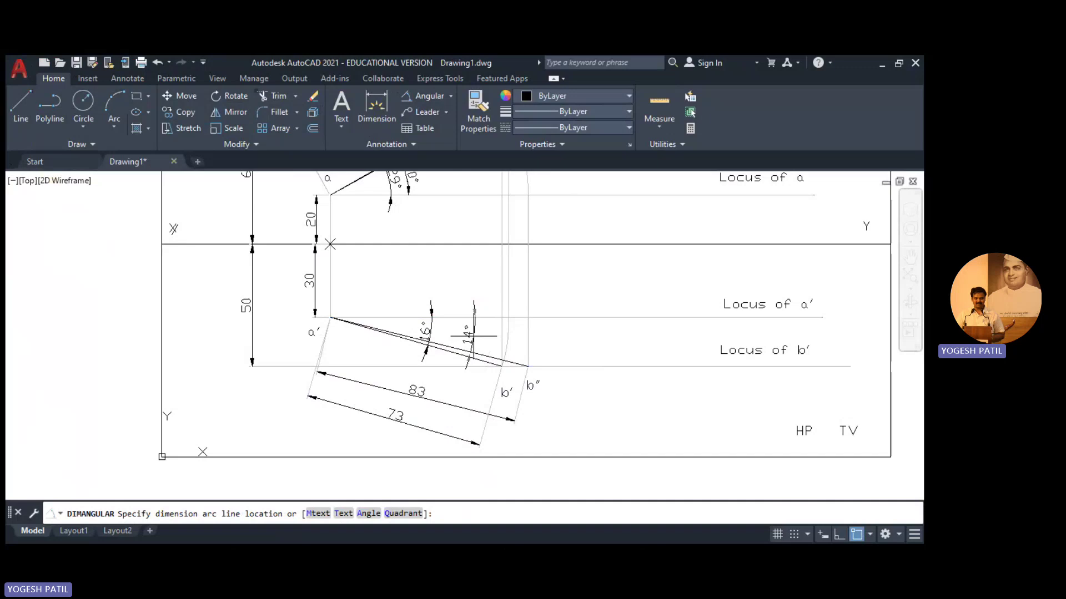
click(474, 336)
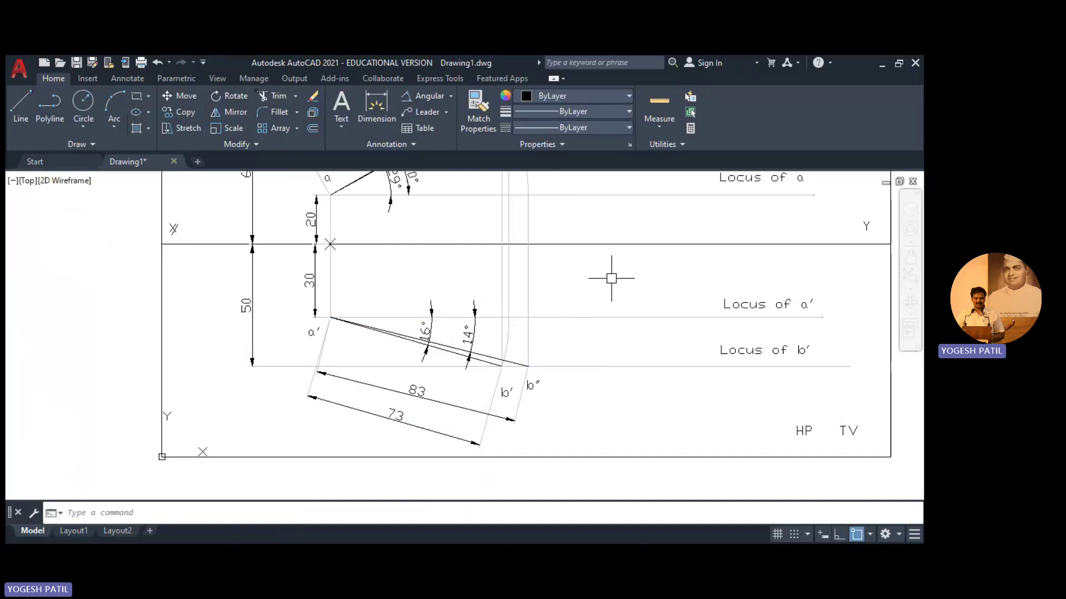
Add a horizontal linear dimension between the two end projectors along the XY line, placed just above it
middle_drag(613, 283, 609, 350)
scroll(608, 351, up, 2)
scroll(609, 351, down, 2)
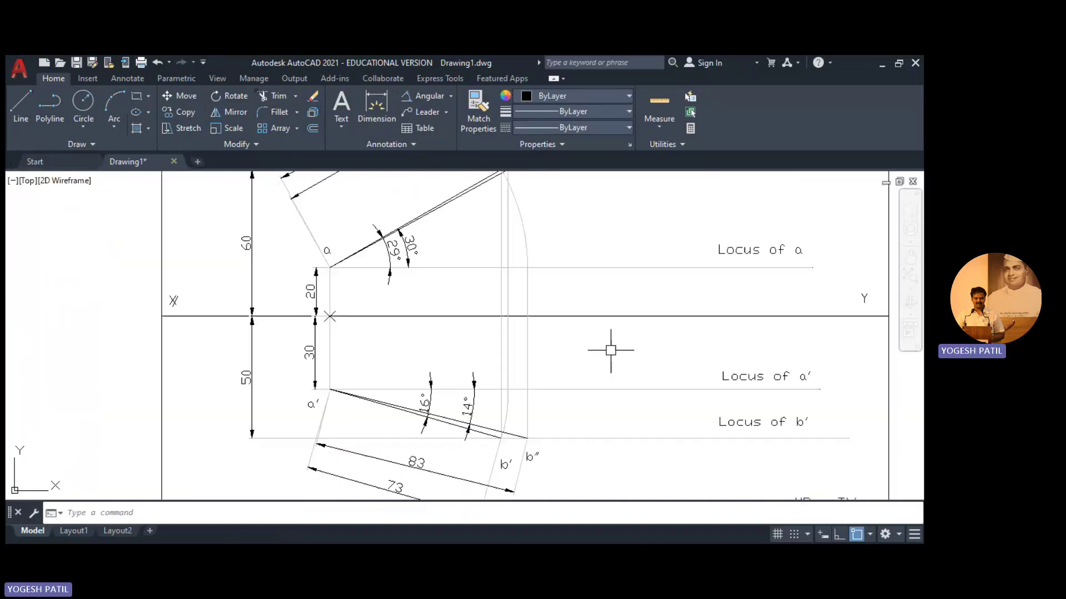
text(a)
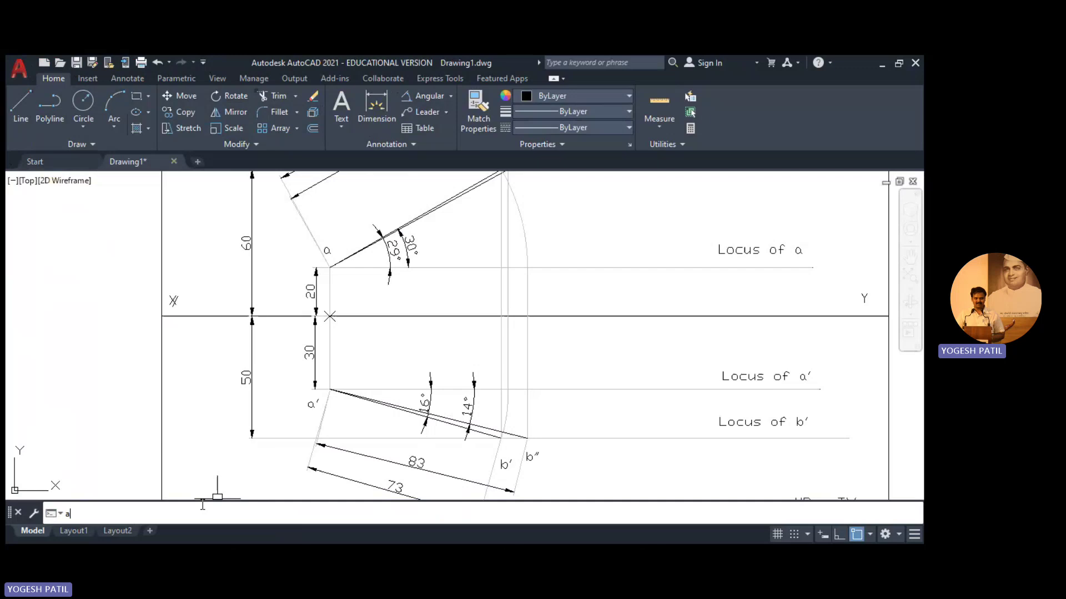
text(zoom)
key(Return)
text(a)
key(Return)
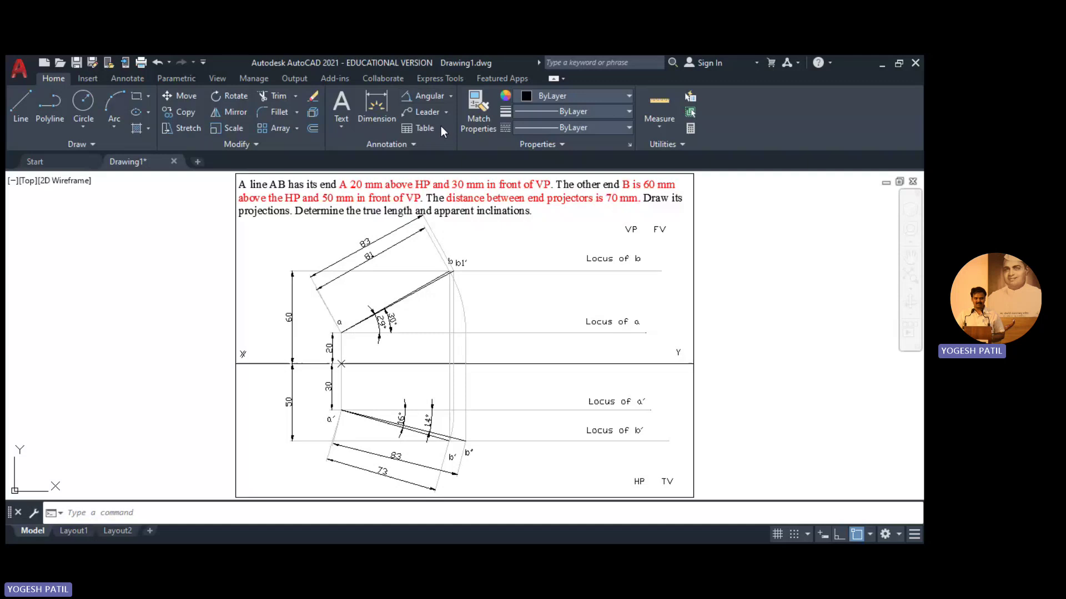
click(450, 96)
click(427, 109)
click(342, 364)
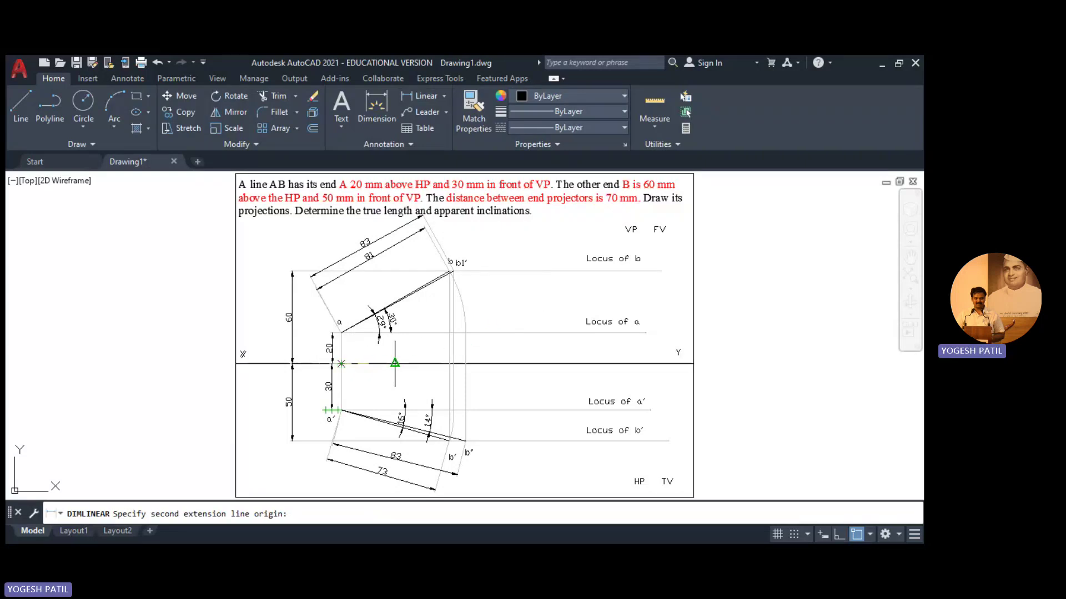
click(449, 364)
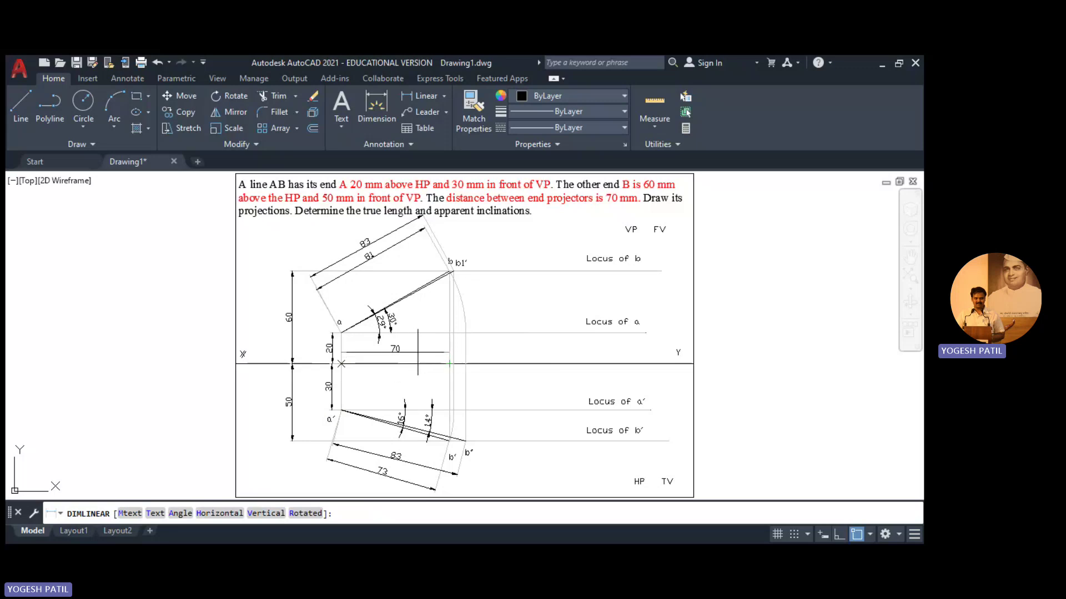
click(417, 352)
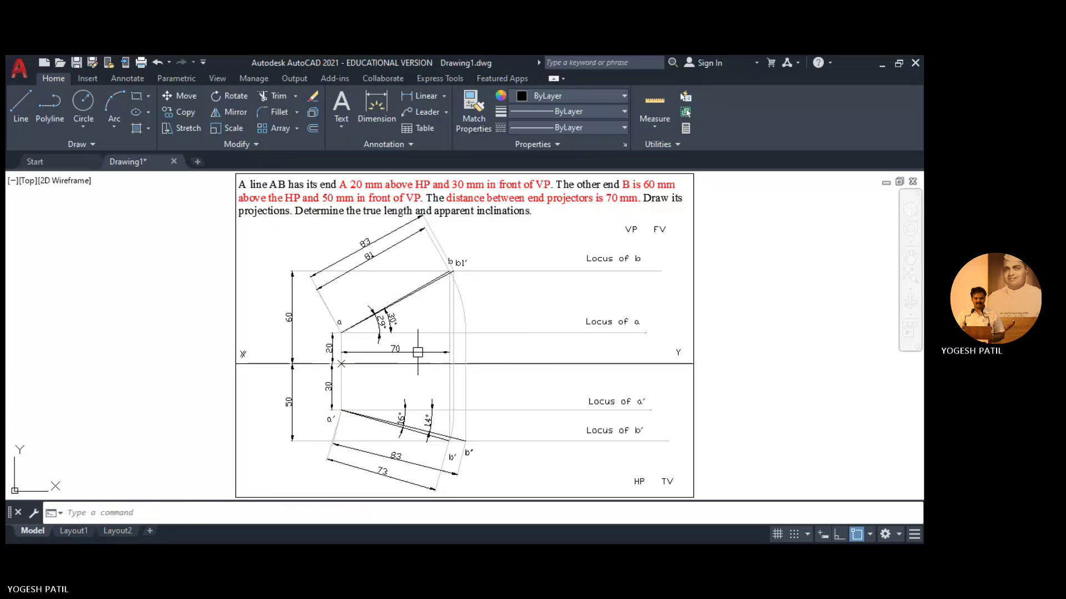